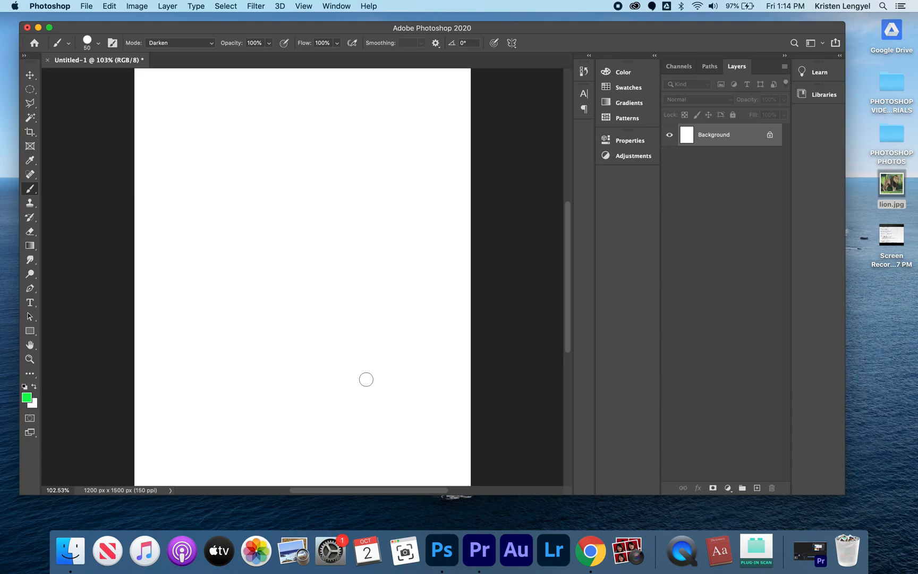
Search the Desktop for "lion", open lion.jpg and fit the image to the window.
{"action": "key", "text": "super+o"}
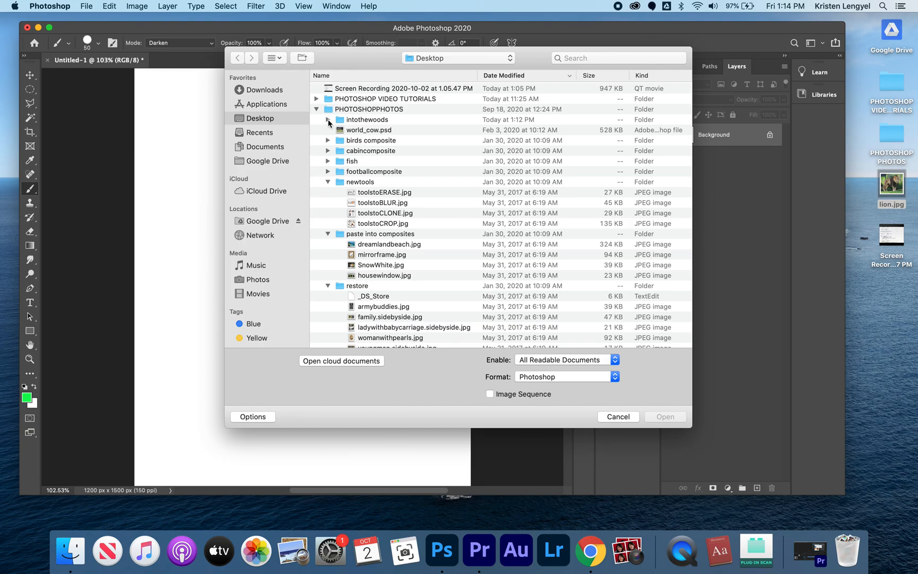
{"action": "left_click", "coordinate": [328, 121]}
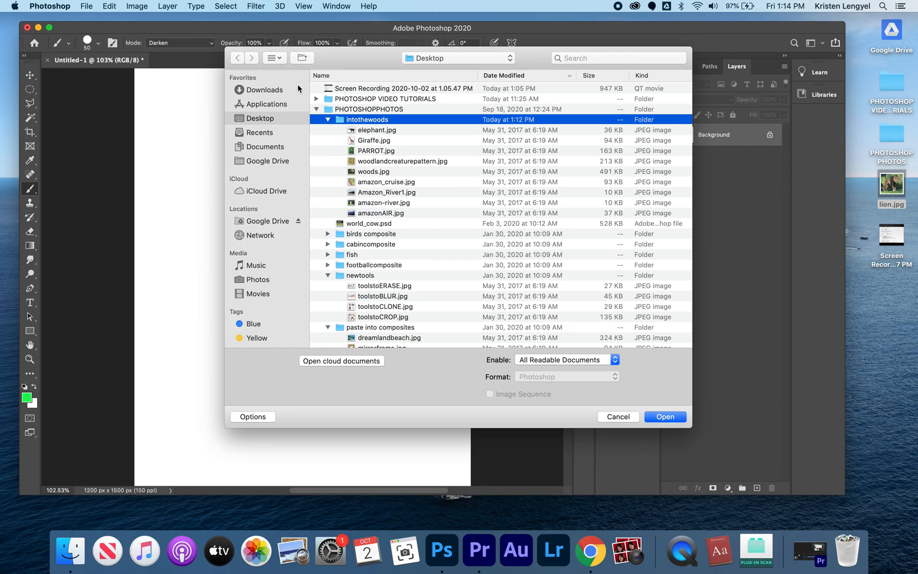
{"action": "left_click", "coordinate": [553, 57]}
{"action": "type", "text": "lion"}
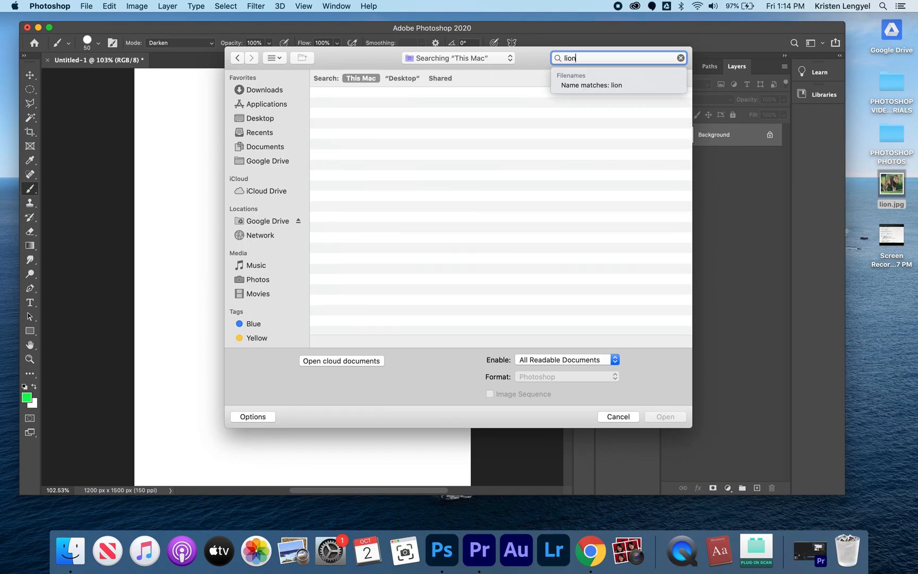
{"action": "key", "text": "Return"}
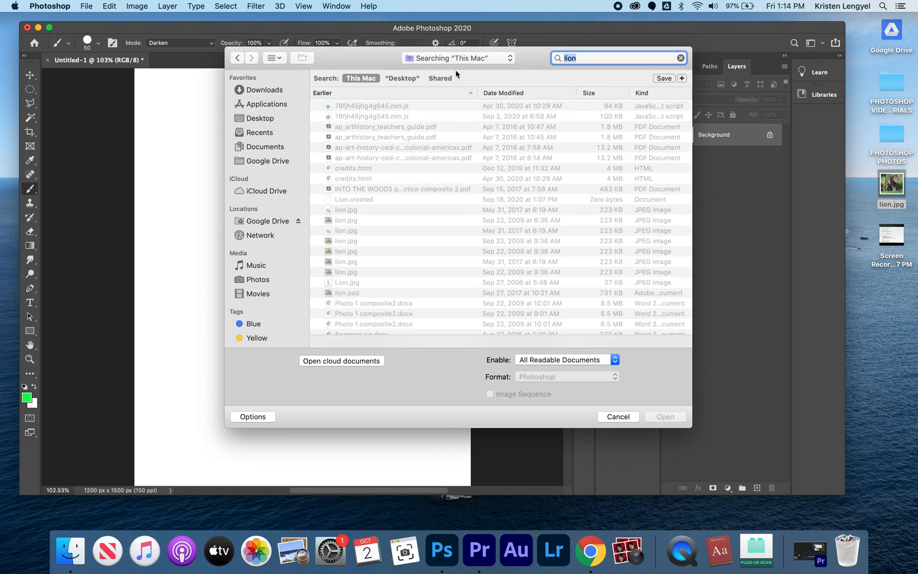
{"action": "left_click", "coordinate": [404, 78]}
{"action": "double_click", "coordinate": [361, 106]}
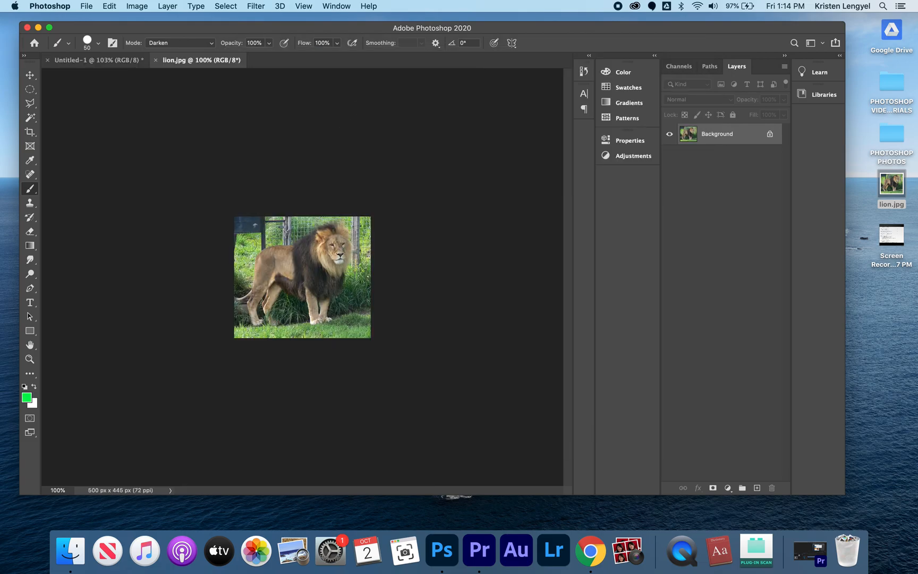
{"action": "key", "text": "super+0"}
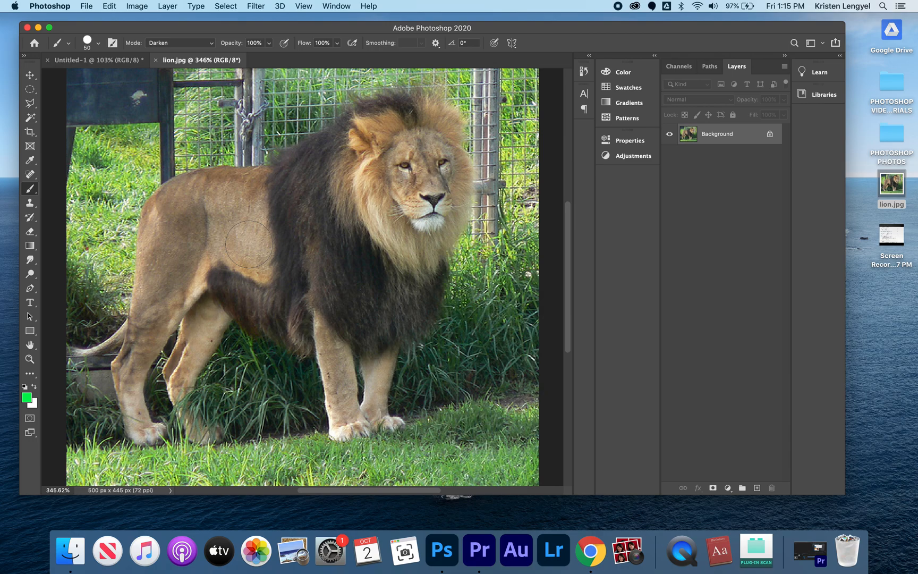
Reset the foreground and background colours to default and draw a rough freehand Lasso selection around the lion's body.
{"action": "key", "text": "d"}
{"action": "left_click", "coordinate": [30, 104]}
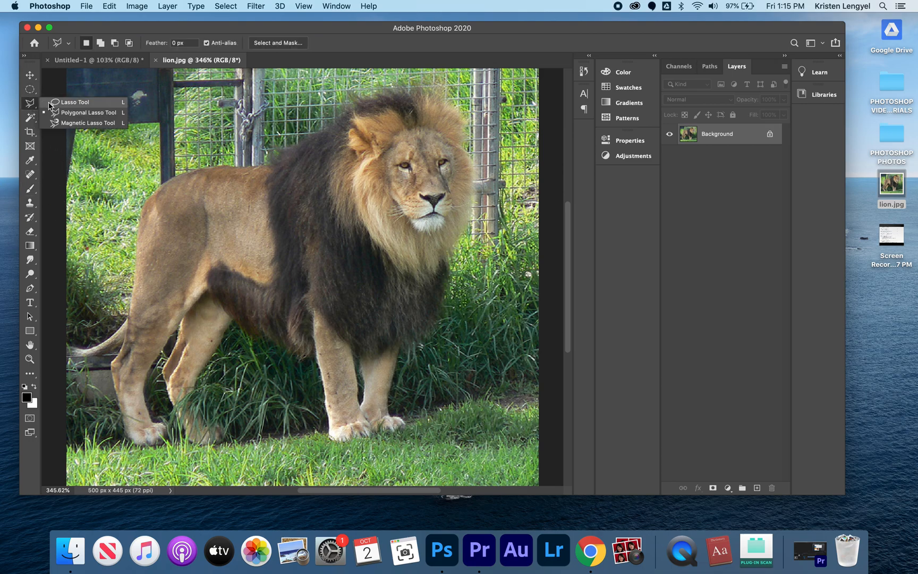
{"action": "left_click", "coordinate": [72, 102]}
{"action": "mouse_move", "coordinate": [307, 140]}
{"action": "left_mouse_down"}
{"action": "mouse_move", "coordinate": [151, 214]}
{"action": "mouse_move", "coordinate": [123, 388]}
{"action": "mouse_move", "coordinate": [130, 423]}
{"action": "mouse_move", "coordinate": [147, 435]}
{"action": "mouse_move", "coordinate": [149, 376]}
{"action": "mouse_move", "coordinate": [177, 335]}
{"action": "mouse_move", "coordinate": [185, 453]}
{"action": "mouse_move", "coordinate": [208, 366]}
{"action": "mouse_move", "coordinate": [239, 334]}
{"action": "mouse_move", "coordinate": [307, 358]}
{"action": "mouse_move", "coordinate": [319, 408]}
{"action": "mouse_move", "coordinate": [342, 424]}
{"action": "mouse_move", "coordinate": [383, 418]}
{"action": "mouse_move", "coordinate": [469, 224]}
{"action": "mouse_move", "coordinate": [481, 176]}
{"action": "mouse_move", "coordinate": [467, 121]}
{"action": "mouse_move", "coordinate": [421, 99]}
{"action": "mouse_move", "coordinate": [306, 148]}
{"action": "left_mouse_up"}
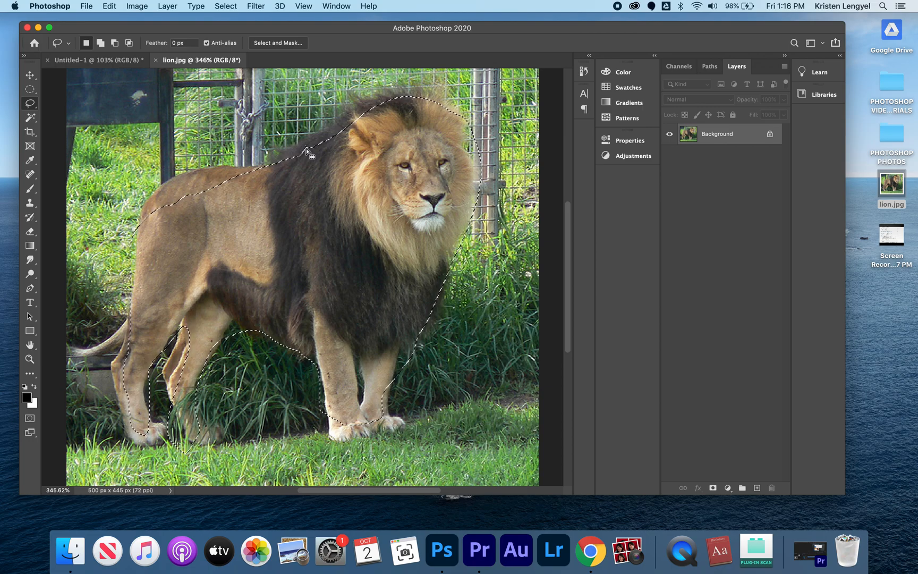
Compare the lion selection's outline with its Quick Mask overlay, ending in Quick Mask mode.
{"action": "key", "text": "q"}
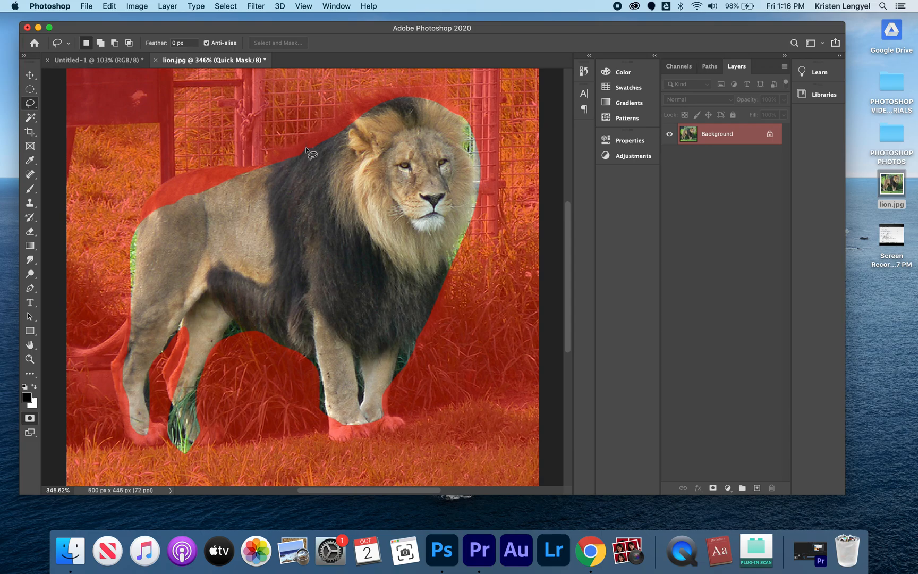
{"action": "key", "text": "q"}
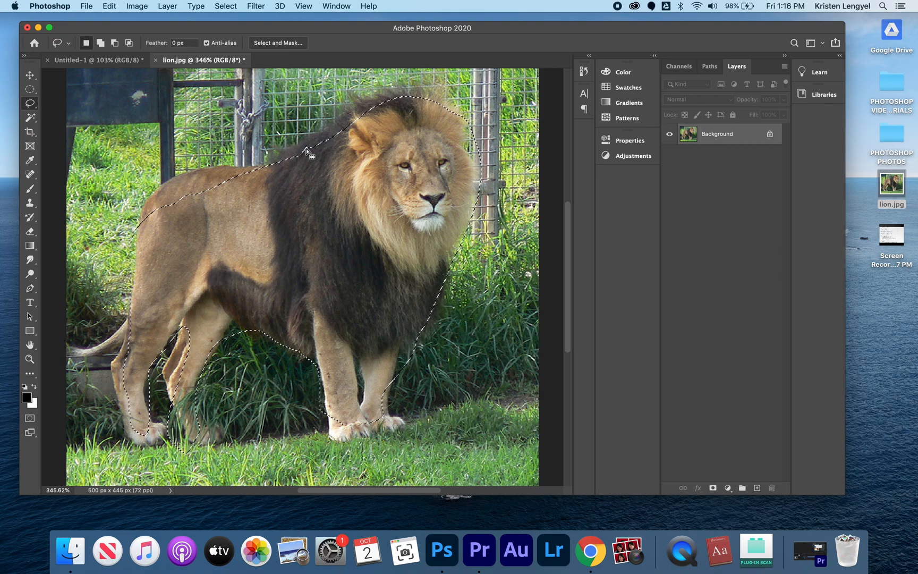
{"action": "key", "text": "q"}
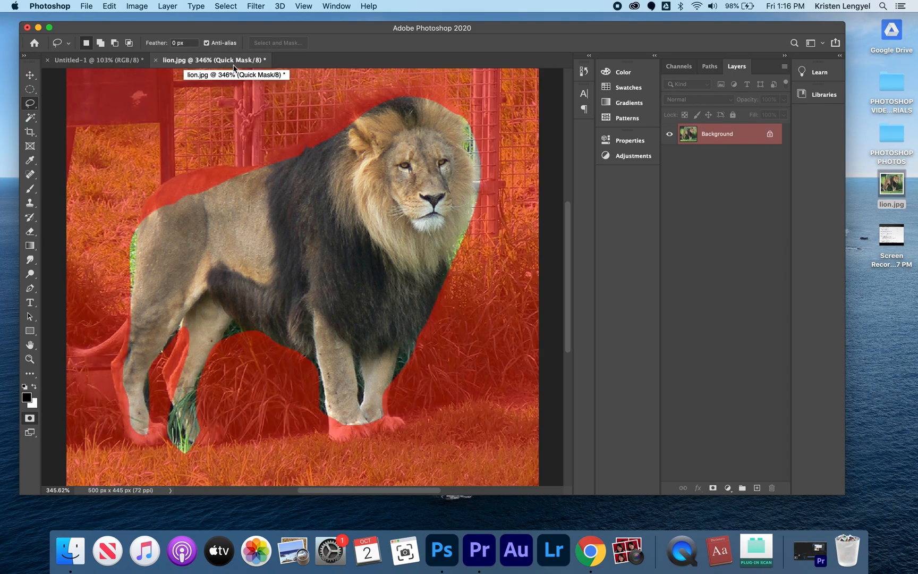
{"action": "key", "text": "q"}
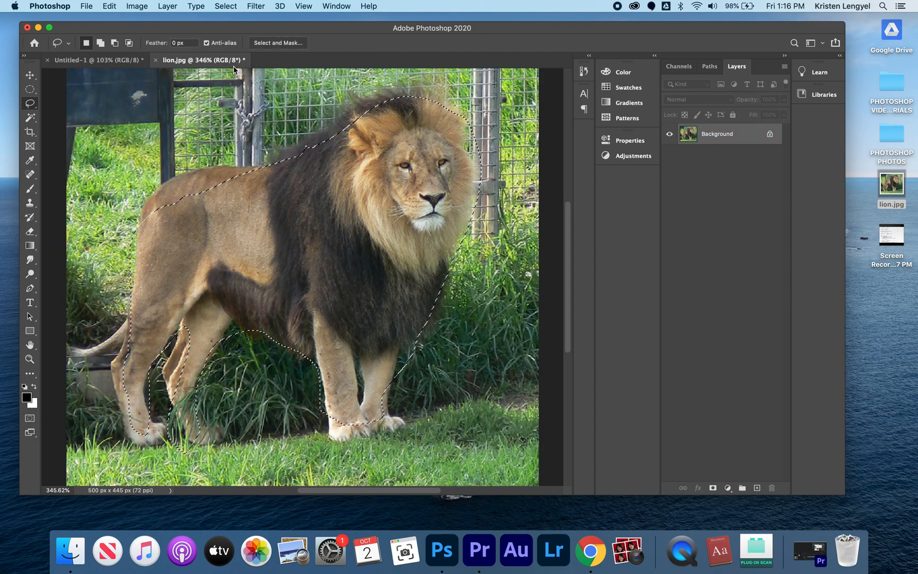
{"action": "key", "text": "q"}
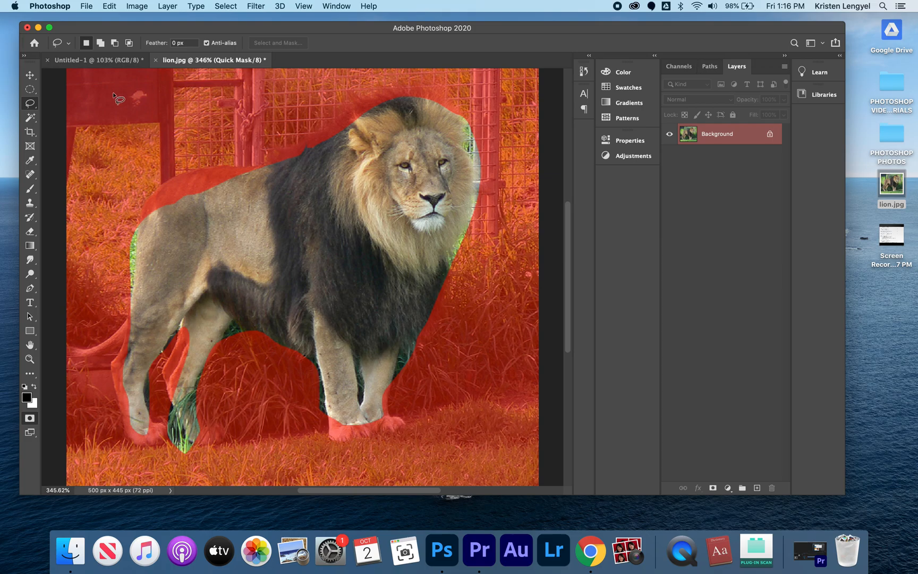
Set up the Brush tool with the Hard Round tip at 28 px and 100% hardness.
{"action": "left_click", "coordinate": [33, 192]}
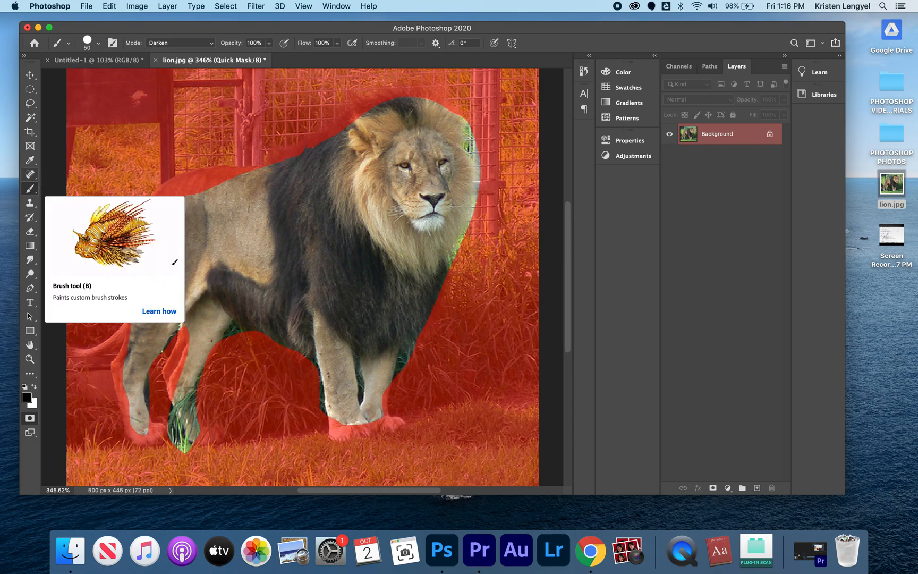
{"action": "left_click", "coordinate": [97, 45]}
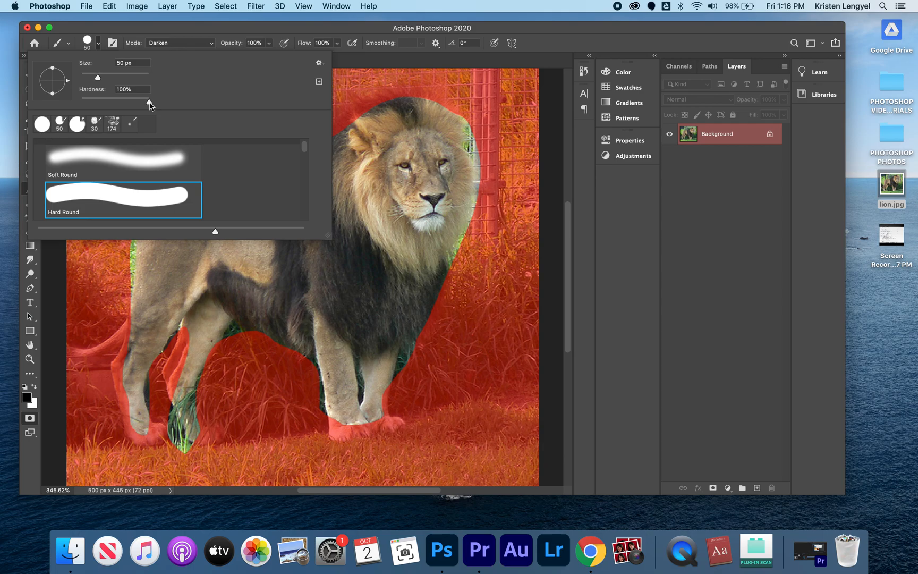
{"action": "left_click_drag", "start_coordinate": [98, 77], "coordinate": [91, 79]}
{"action": "scroll", "coordinate": [121, 166], "scroll_direction": "up", "scroll_amount": 1}
{"action": "scroll", "coordinate": [123, 164], "scroll_direction": "down", "scroll_amount": 2}
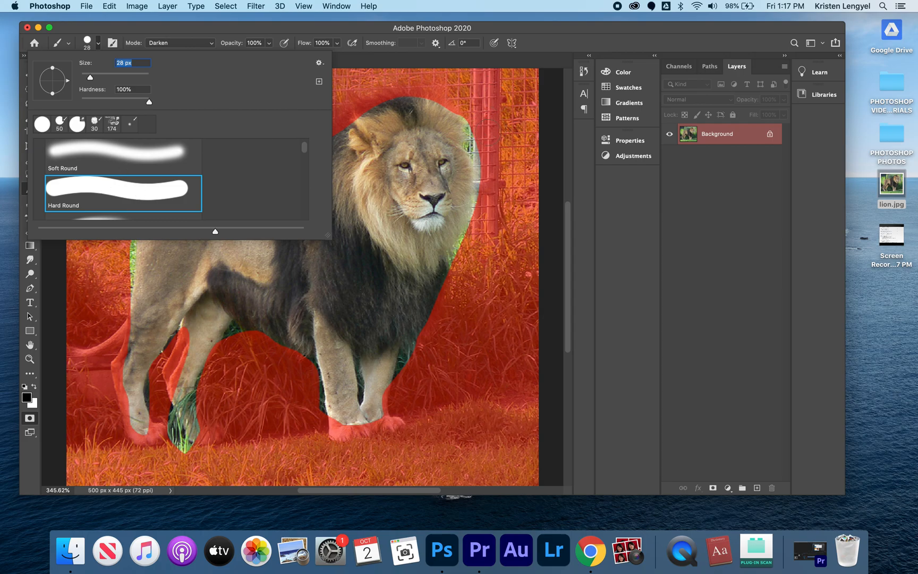
{"action": "left_click", "coordinate": [483, 139]}
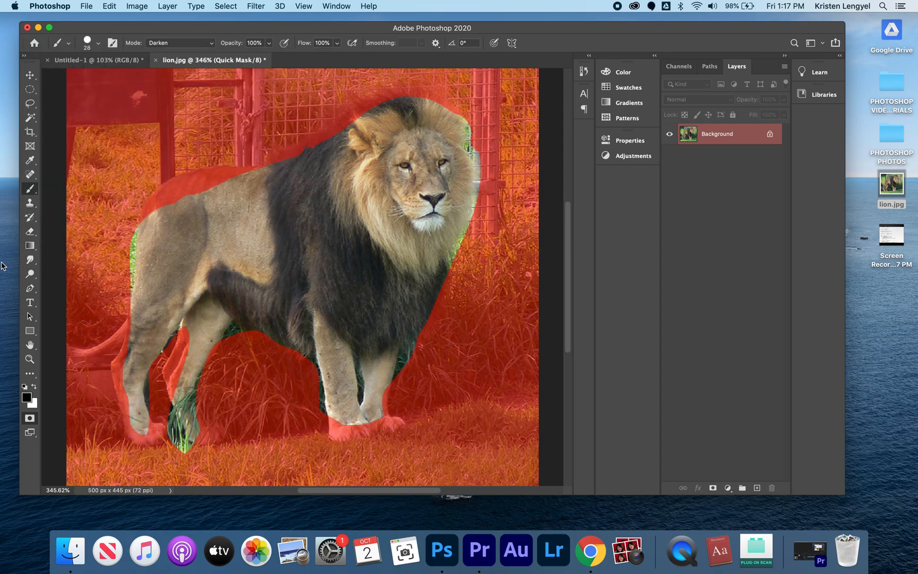
Set up the regular Eraser tool with the Hard Round tip at 14 px.
{"action": "left_click", "coordinate": [32, 232]}
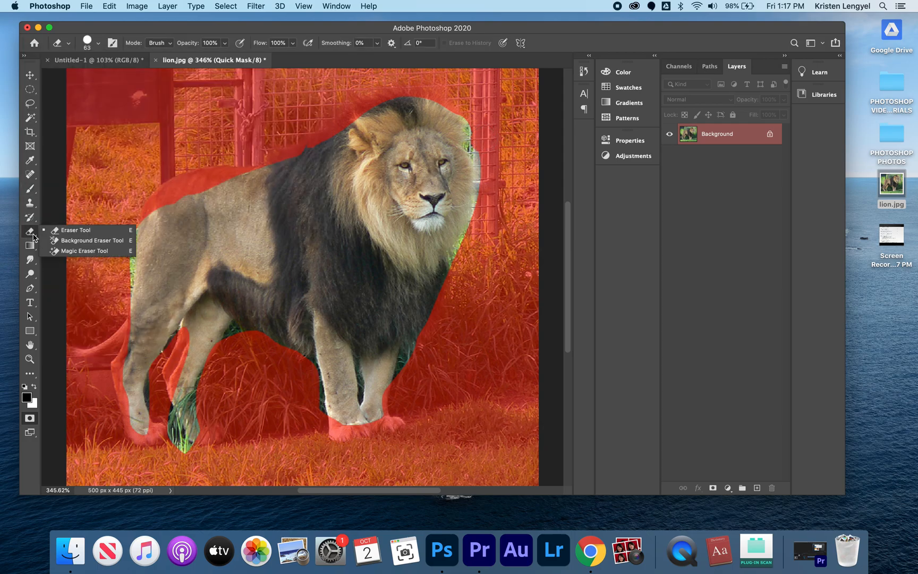
{"action": "left_click", "coordinate": [60, 230]}
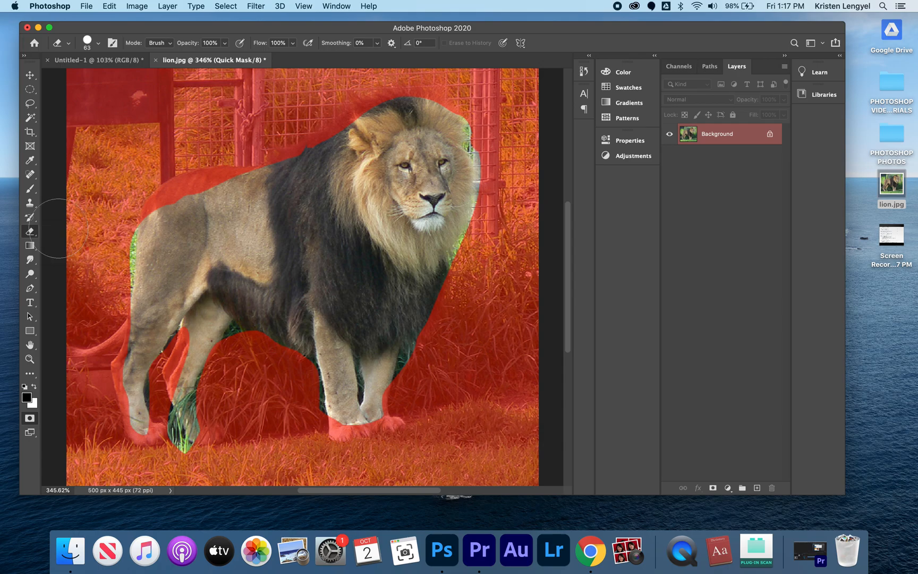
{"action": "left_click", "coordinate": [99, 46]}
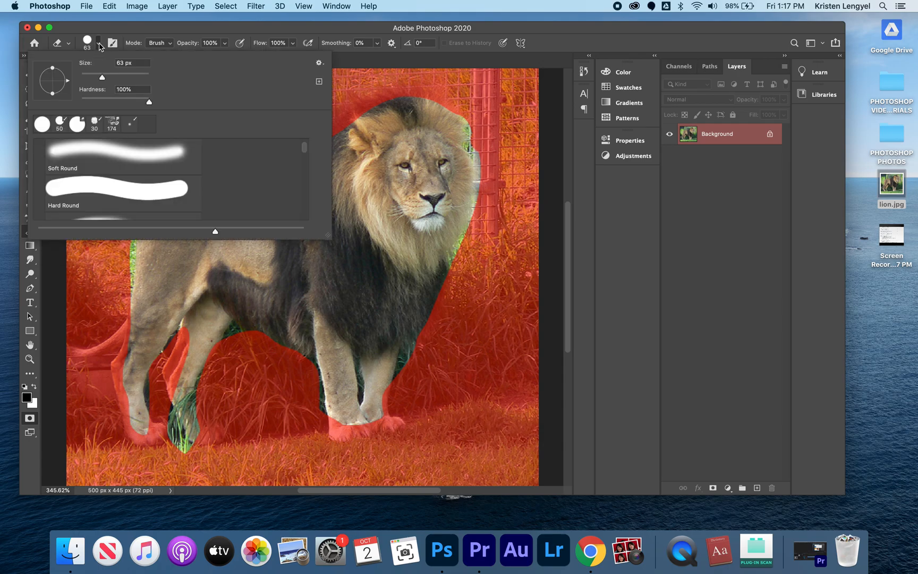
{"action": "left_click", "coordinate": [85, 192]}
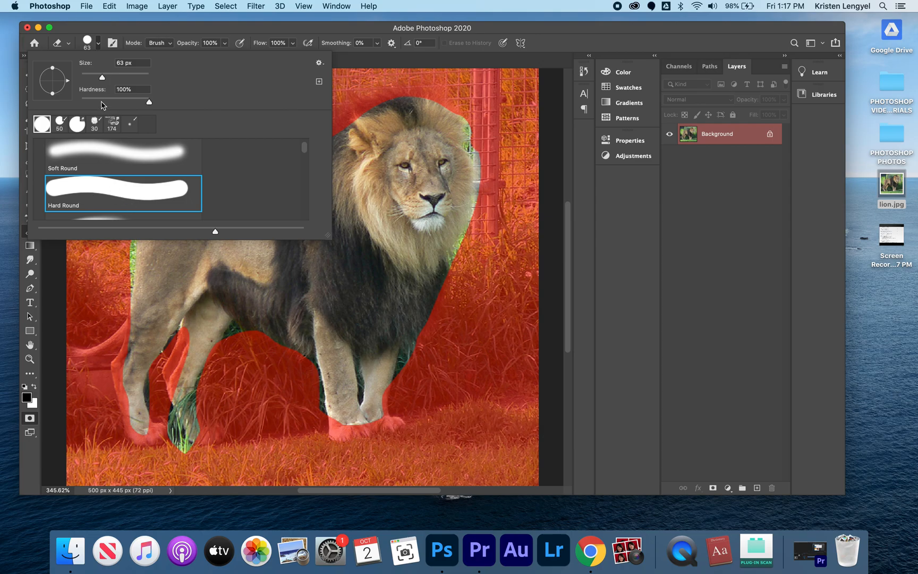
{"action": "left_click_drag", "start_coordinate": [102, 78], "coordinate": [85, 79]}
{"action": "left_click", "coordinate": [447, 139]}
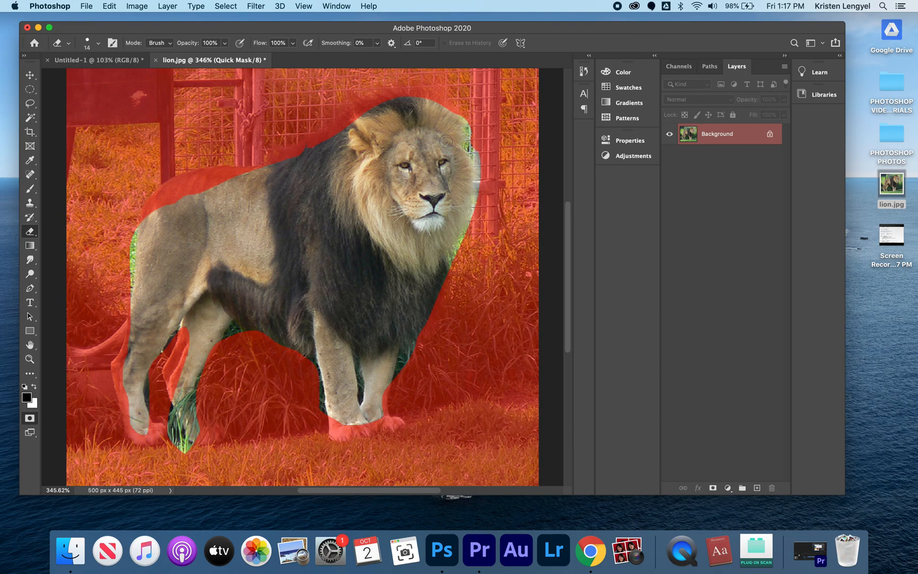
In the Quick Mask options, try cyan, settle on a slightly deeper red overlay colour, and set the opacity to 70%.
{"action": "left_click", "coordinate": [32, 420]}
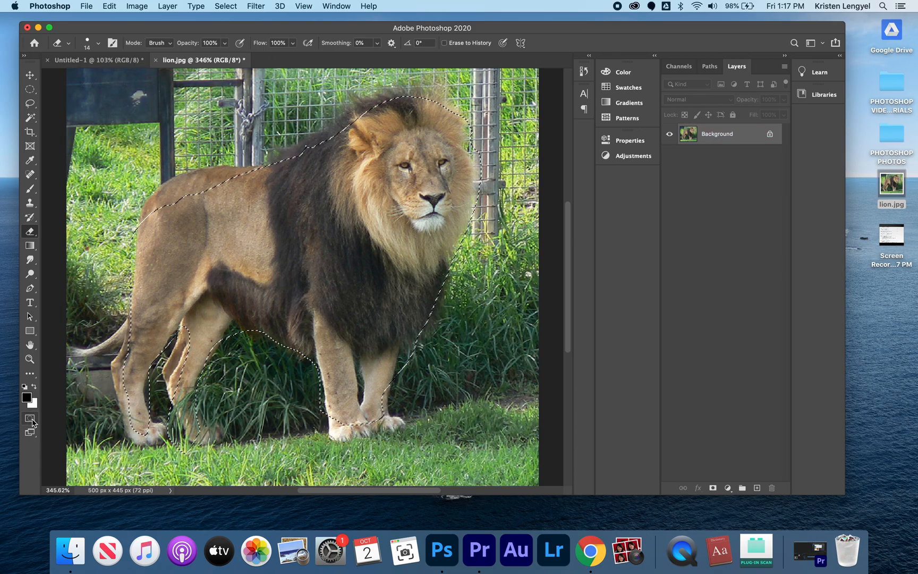
{"action": "left_click", "coordinate": [31, 420]}
{"action": "double_click", "coordinate": [32, 420]}
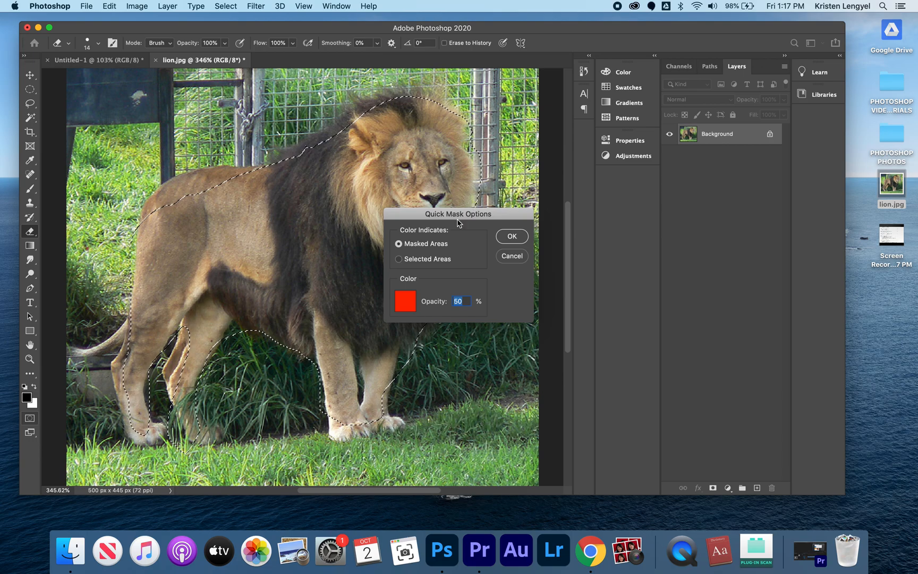
{"action": "left_click", "coordinate": [402, 307]}
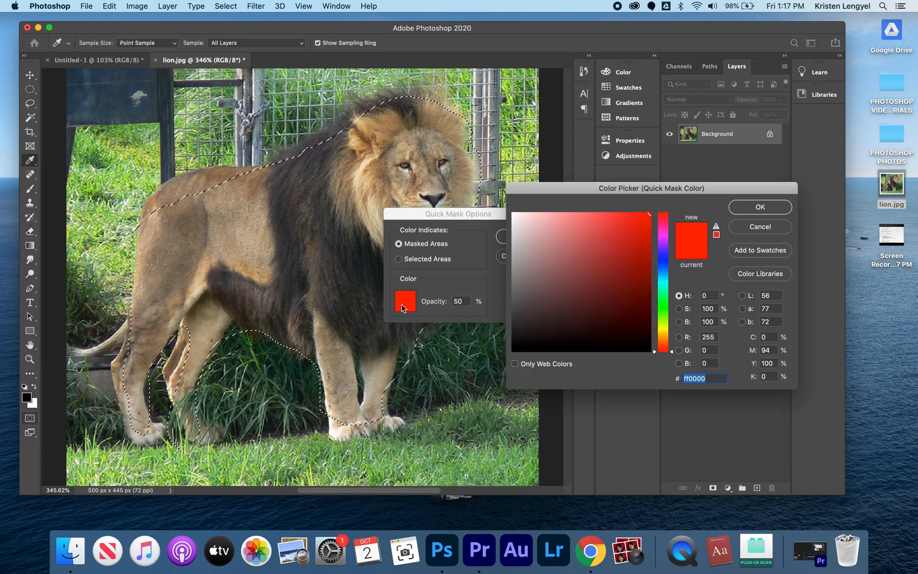
{"action": "left_click", "coordinate": [661, 281]}
{"action": "left_click", "coordinate": [648, 231]}
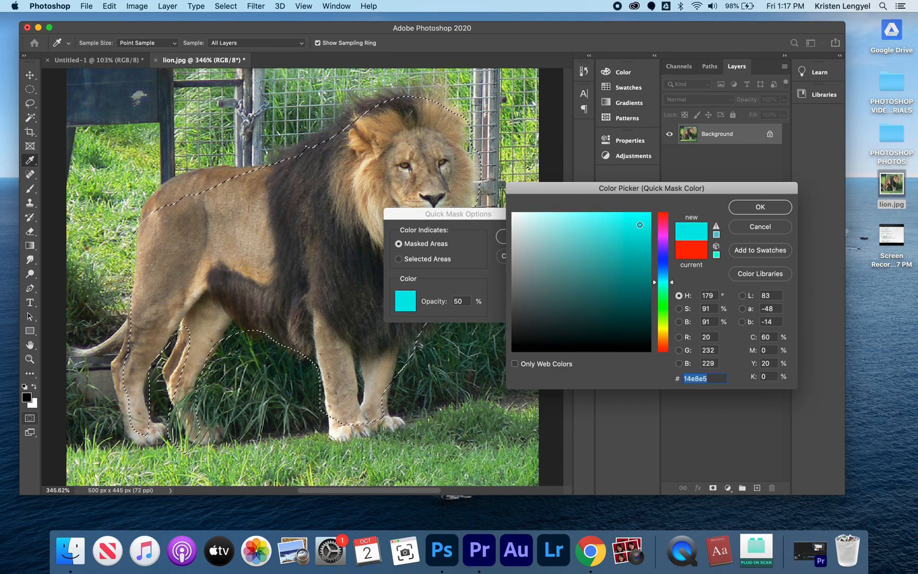
{"action": "left_click", "coordinate": [663, 217]}
{"action": "left_click", "coordinate": [759, 207]}
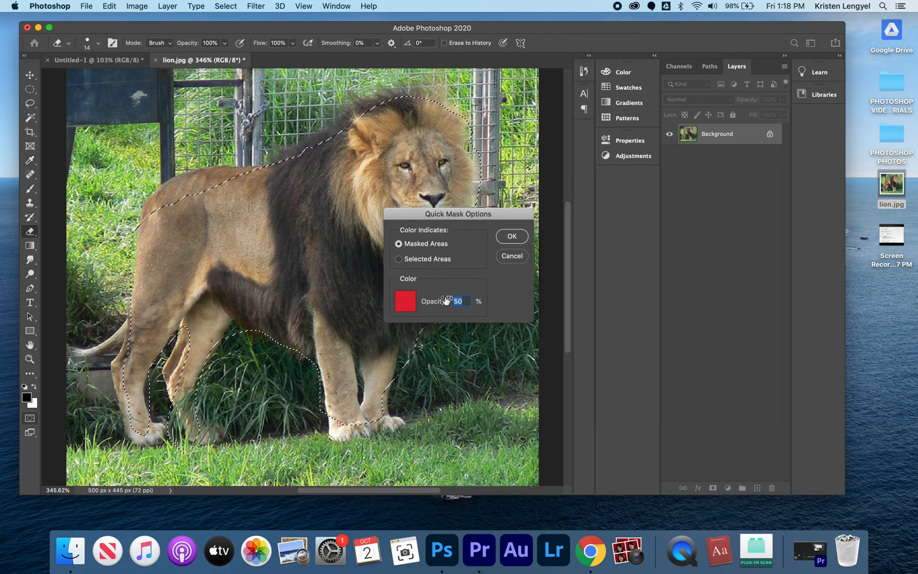
{"action": "type", "text": "7"}
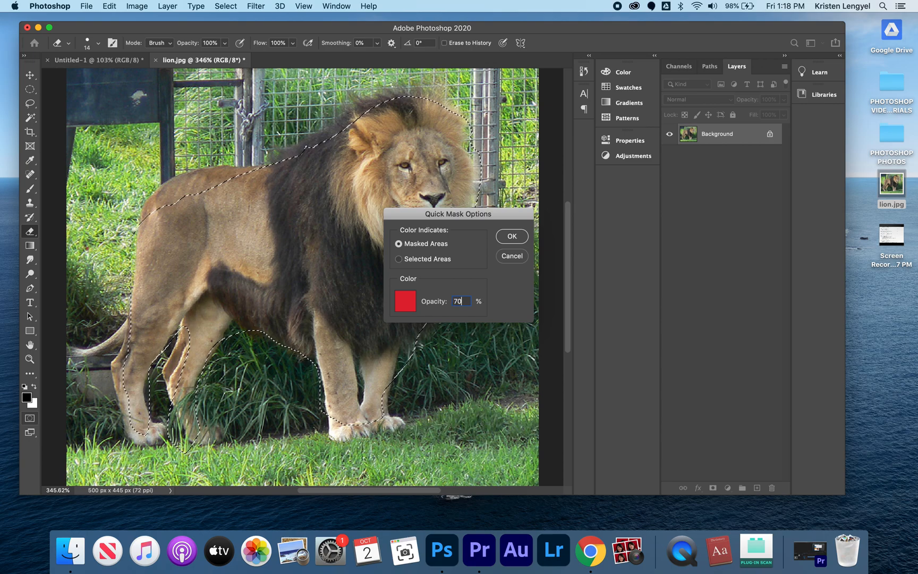
Make the Quick Mask colour indicate Selected Areas and apply the options.
{"action": "left_click", "coordinate": [400, 259]}
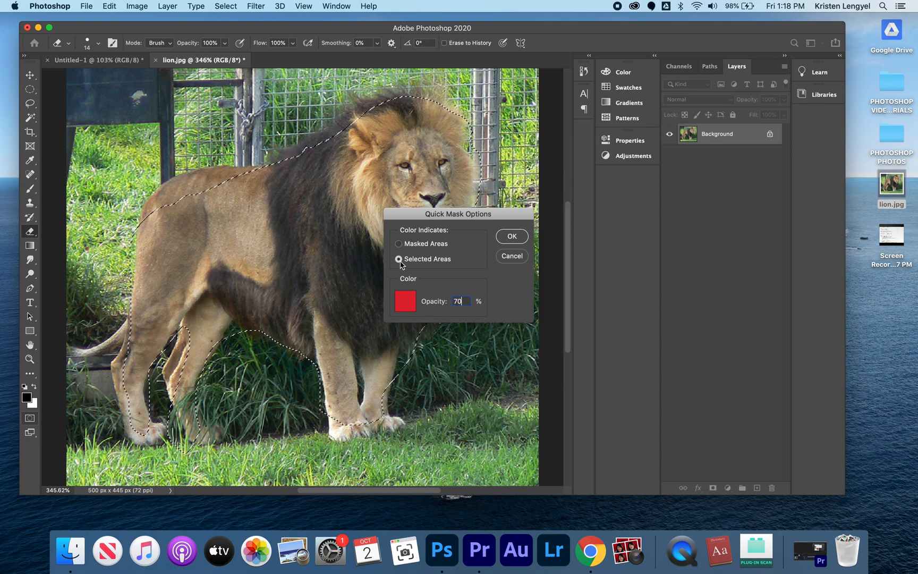
{"action": "left_click", "coordinate": [398, 244]}
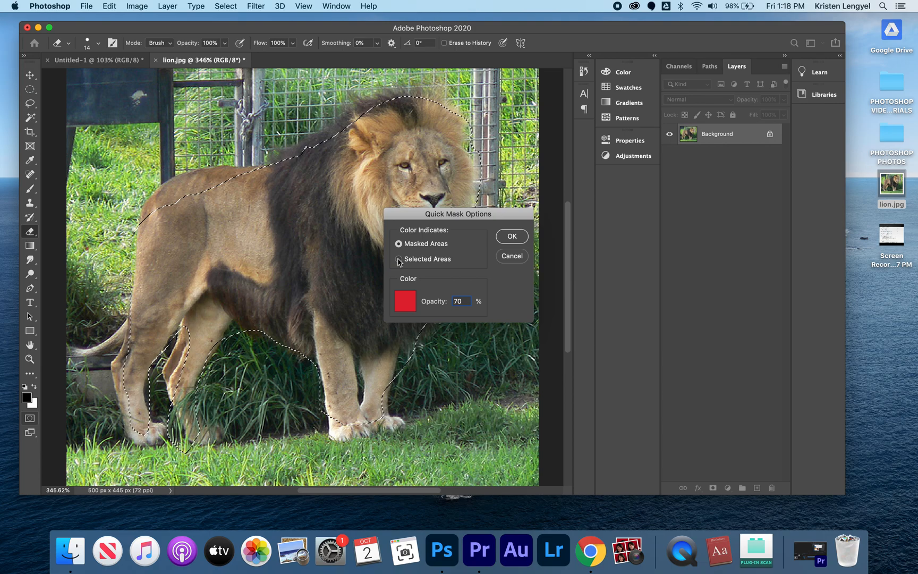
{"action": "left_click", "coordinate": [399, 260]}
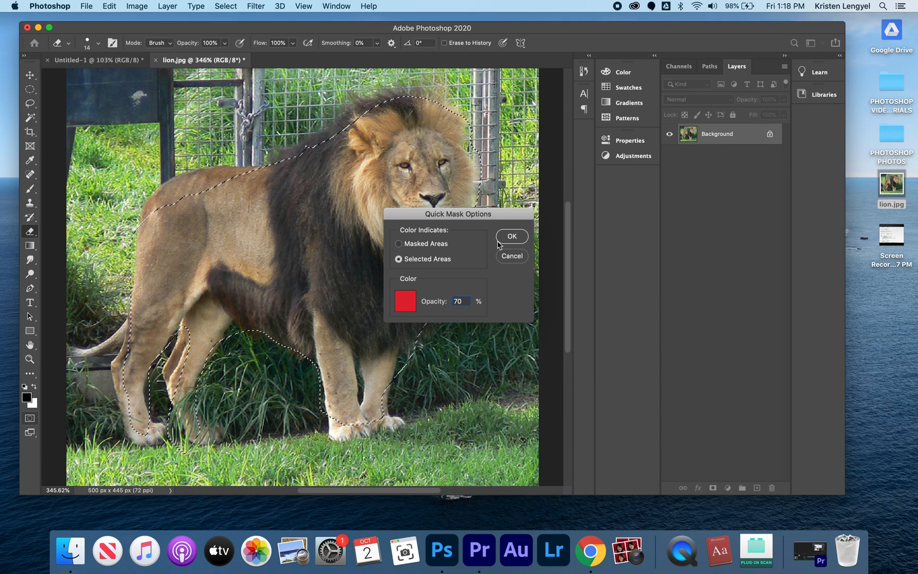
{"action": "left_click", "coordinate": [512, 236]}
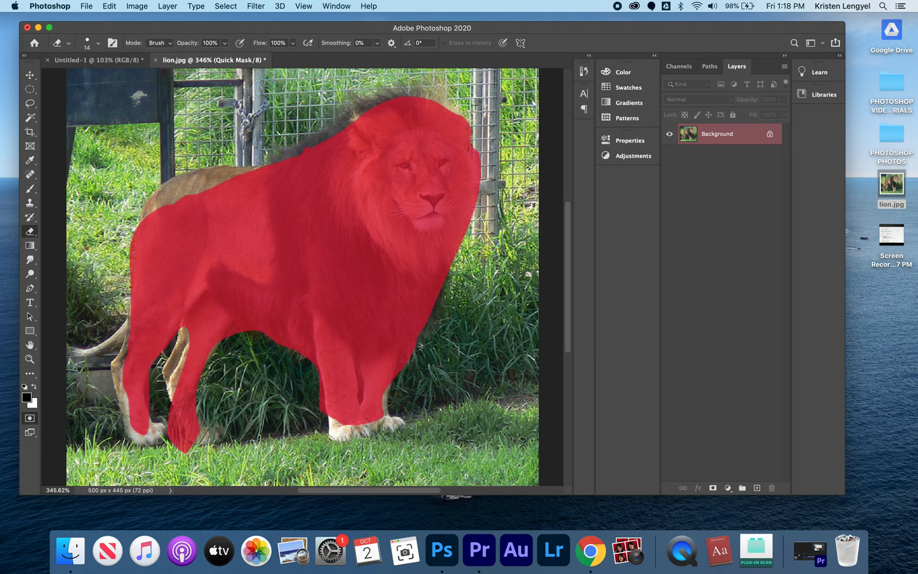
In the Quick Mask options, make the colour indicate Masked Areas, change the overlay colour to magenta, and apply.
{"action": "double_click", "coordinate": [30, 419]}
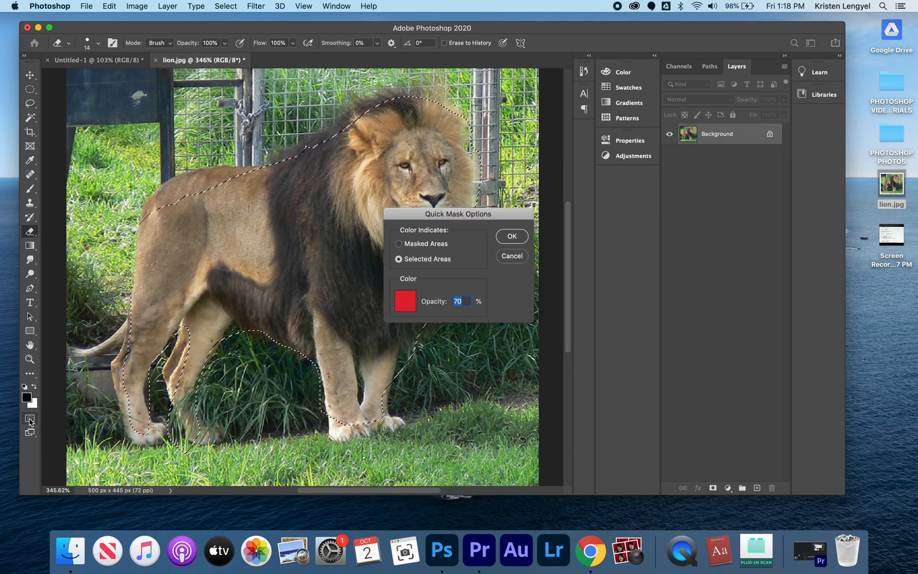
{"action": "left_click", "coordinate": [400, 244]}
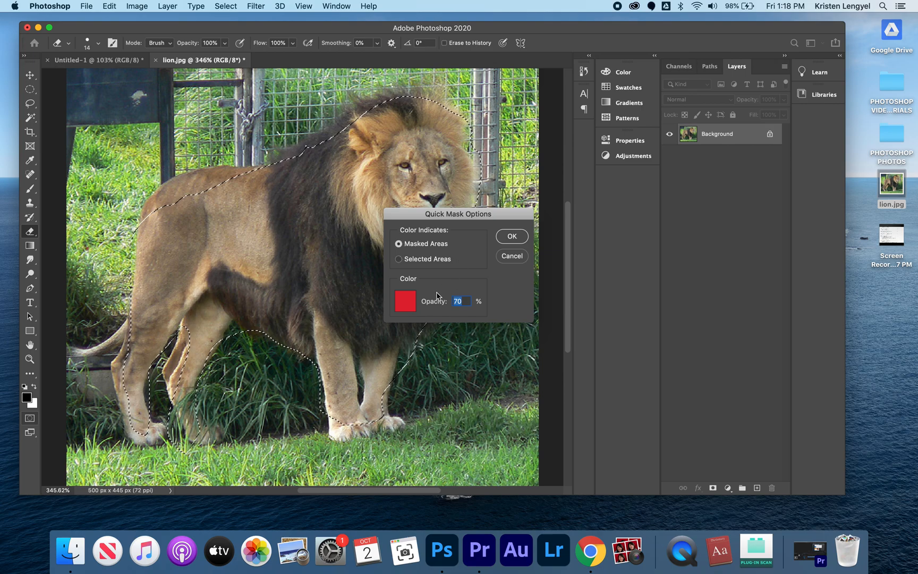
{"action": "left_click", "coordinate": [412, 307]}
{"action": "left_click", "coordinate": [665, 297]}
{"action": "left_click_drag", "start_coordinate": [664, 276], "coordinate": [665, 237]}
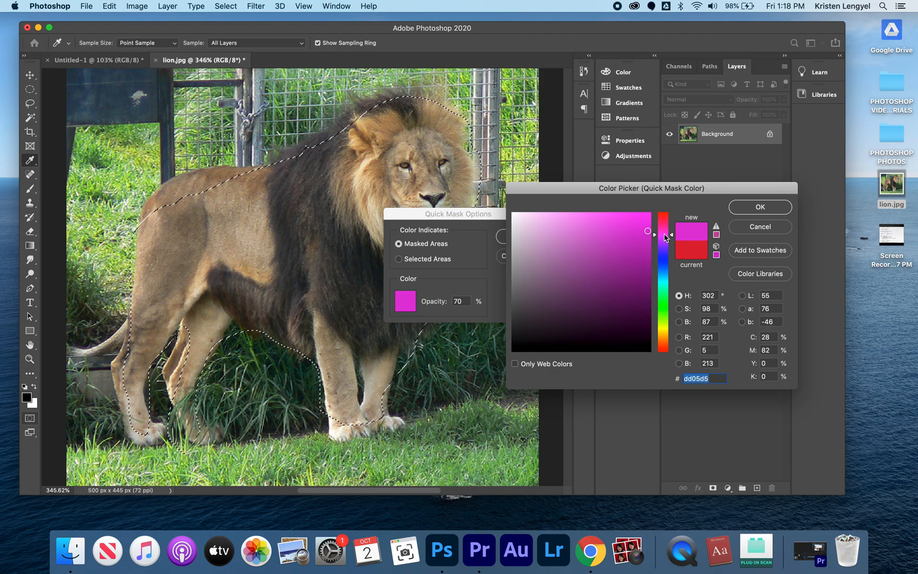
{"action": "left_click", "coordinate": [760, 207]}
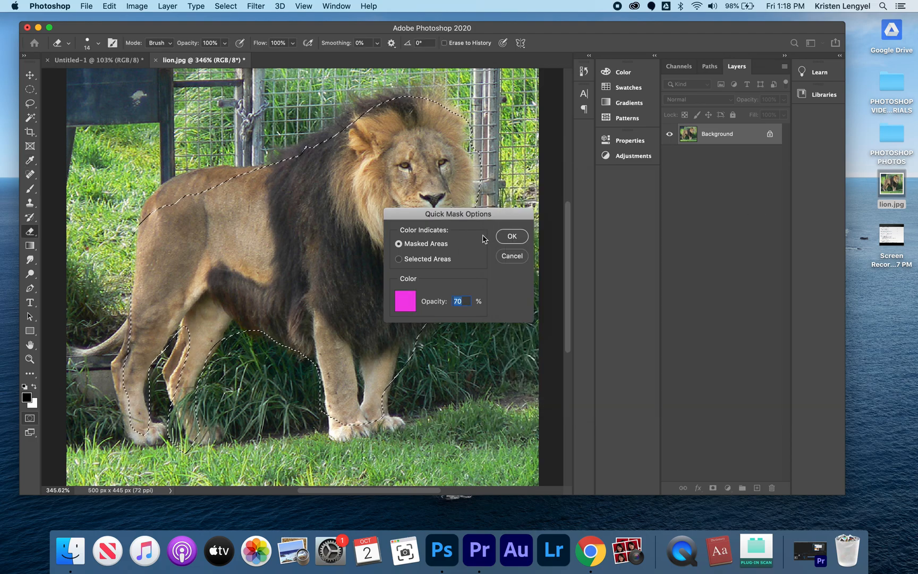
{"action": "left_click", "coordinate": [512, 236]}
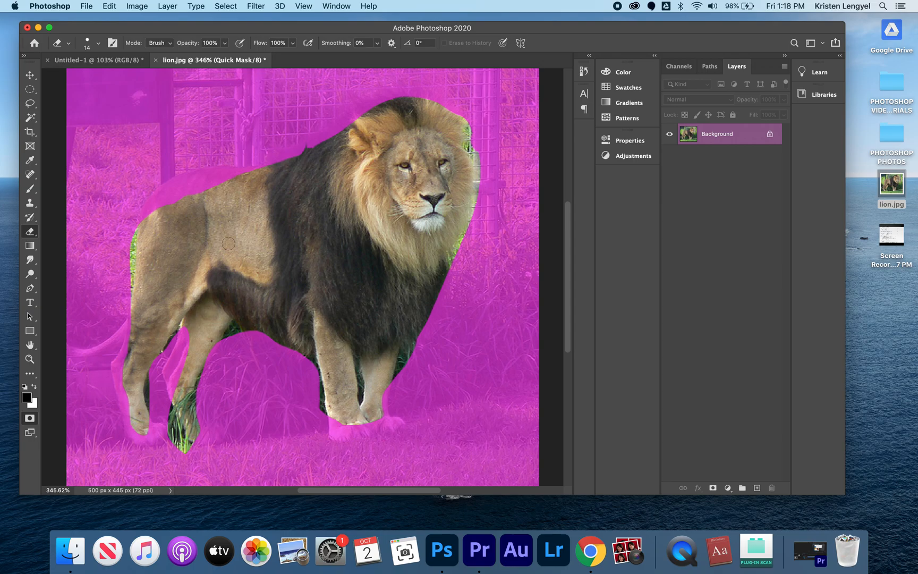
Brush mask over the stray background behind the lion's rump and between its lower chest and front leg.
{"action": "left_click", "coordinate": [30, 190]}
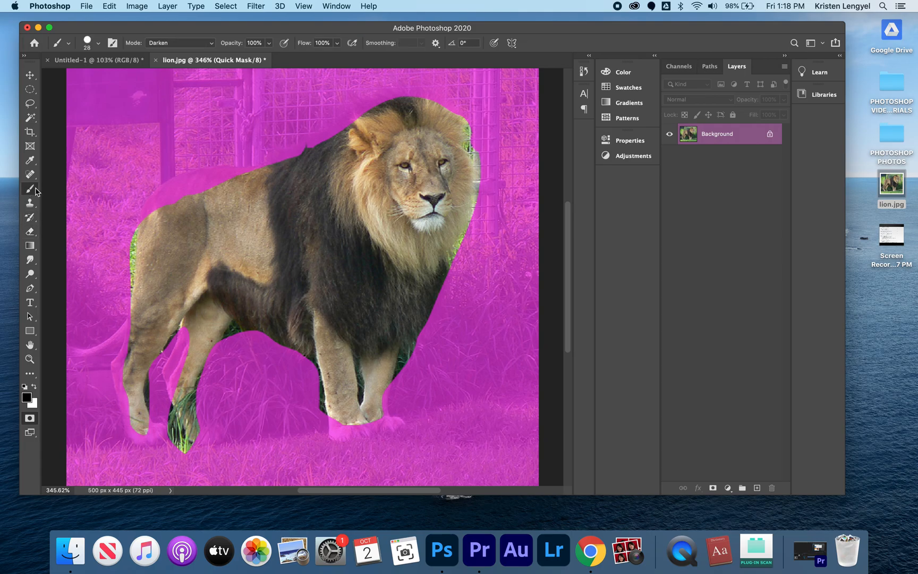
{"action": "left_click_drag", "start_coordinate": [124, 242], "coordinate": [119, 289]}
{"action": "mouse_move", "coordinate": [428, 353]}
{"action": "left_mouse_down"}
{"action": "mouse_move", "coordinate": [409, 362]}
{"action": "mouse_move", "coordinate": [406, 376]}
{"action": "left_mouse_up"}
Erase the mask from the lion's hind legs, tail, back, chest edge and front paws with the Eraser tool.
{"action": "left_click", "coordinate": [30, 231]}
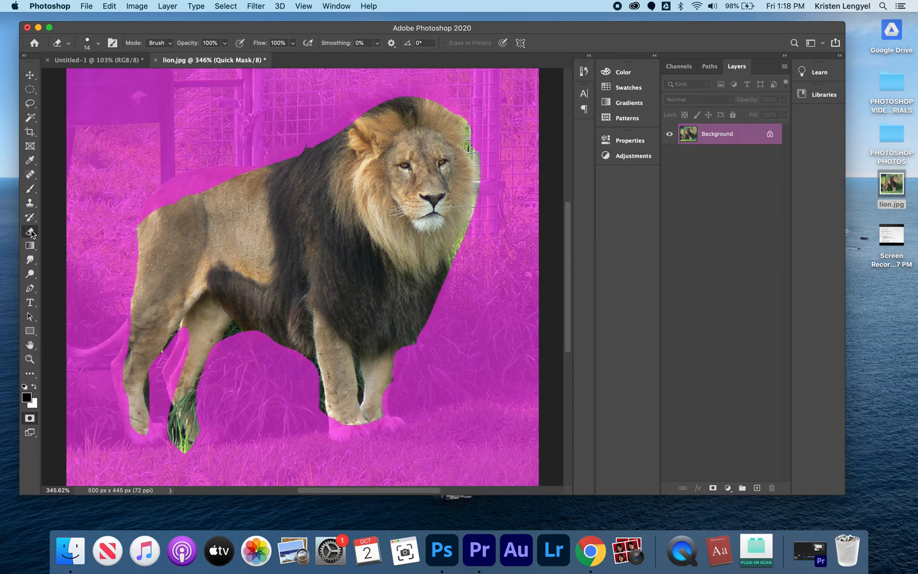
{"action": "mouse_move", "coordinate": [144, 431]}
{"action": "left_mouse_down"}
{"action": "mouse_move", "coordinate": [137, 433]}
{"action": "mouse_move", "coordinate": [145, 441]}
{"action": "mouse_move", "coordinate": [158, 432]}
{"action": "mouse_move", "coordinate": [119, 382]}
{"action": "mouse_move", "coordinate": [131, 331]}
{"action": "mouse_move", "coordinate": [61, 353]}
{"action": "left_mouse_up"}
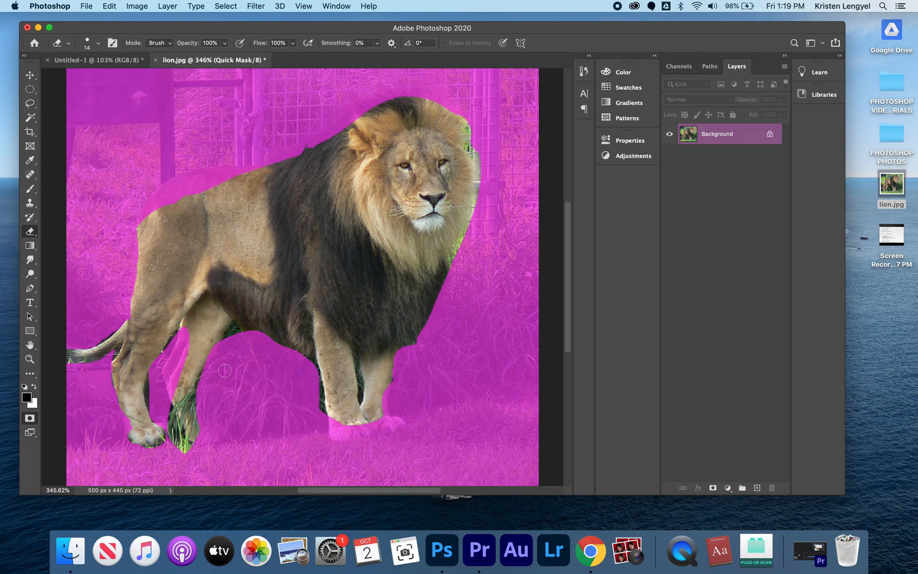
{"action": "mouse_move", "coordinate": [194, 343]}
{"action": "left_mouse_down"}
{"action": "mouse_move", "coordinate": [175, 394]}
{"action": "mouse_move", "coordinate": [170, 378]}
{"action": "mouse_move", "coordinate": [183, 330]}
{"action": "left_mouse_up"}
{"action": "mouse_move", "coordinate": [190, 179]}
{"action": "left_mouse_down"}
{"action": "mouse_move", "coordinate": [218, 183]}
{"action": "mouse_move", "coordinate": [159, 206]}
{"action": "mouse_move", "coordinate": [141, 226]}
{"action": "mouse_move", "coordinate": [172, 195]}
{"action": "mouse_move", "coordinate": [256, 173]}
{"action": "mouse_move", "coordinate": [216, 174]}
{"action": "left_mouse_up"}
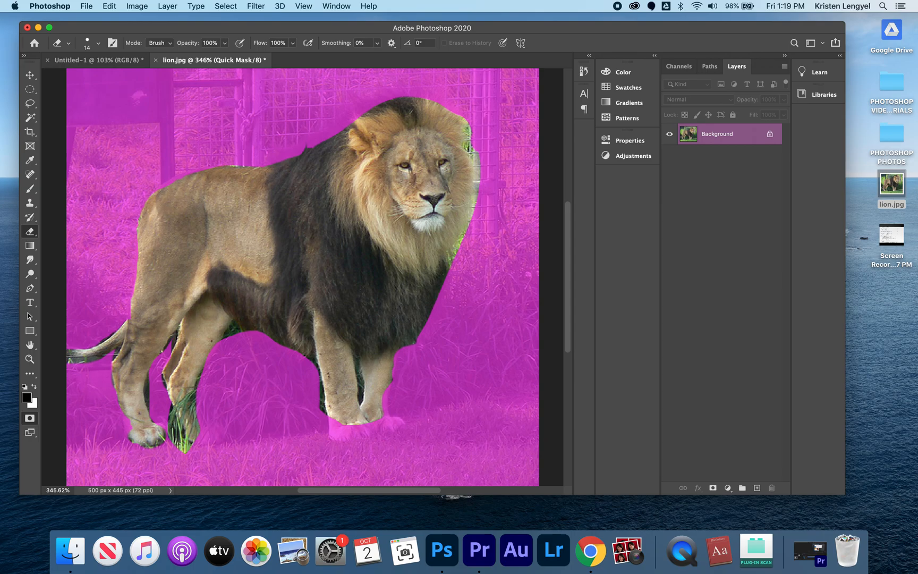
{"action": "mouse_move", "coordinate": [444, 263]}
{"action": "left_mouse_down"}
{"action": "mouse_move", "coordinate": [416, 340]}
{"action": "mouse_move", "coordinate": [403, 340]}
{"action": "left_mouse_up"}
{"action": "mouse_move", "coordinate": [365, 425]}
{"action": "left_mouse_down"}
{"action": "mouse_move", "coordinate": [338, 419]}
{"action": "mouse_move", "coordinate": [336, 433]}
{"action": "mouse_move", "coordinate": [389, 427]}
{"action": "mouse_move", "coordinate": [342, 425]}
{"action": "mouse_move", "coordinate": [352, 425]}
{"action": "left_mouse_up"}
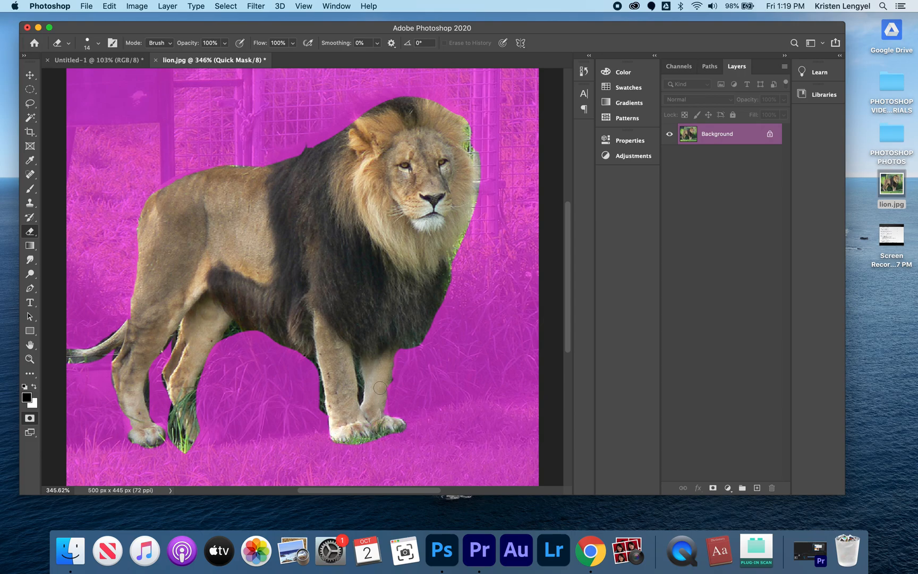
Brush mask over the background beside the lion's face and mane and over the grass around the inner hind paw.
{"action": "left_click", "coordinate": [30, 189]}
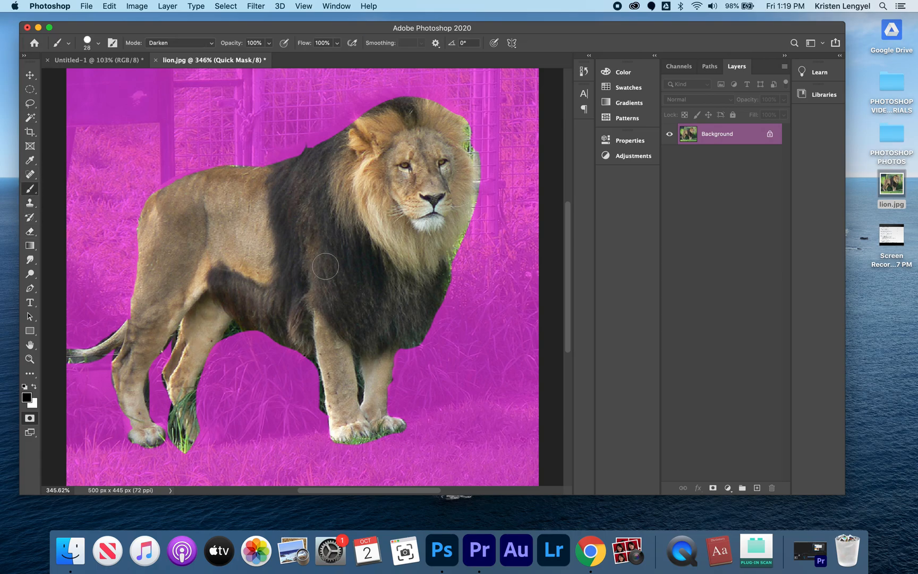
{"action": "mouse_move", "coordinate": [480, 145]}
{"action": "left_mouse_down"}
{"action": "mouse_move", "coordinate": [486, 183]}
{"action": "mouse_move", "coordinate": [463, 249]}
{"action": "left_mouse_up"}
{"action": "left_click_drag", "start_coordinate": [476, 123], "coordinate": [478, 126]}
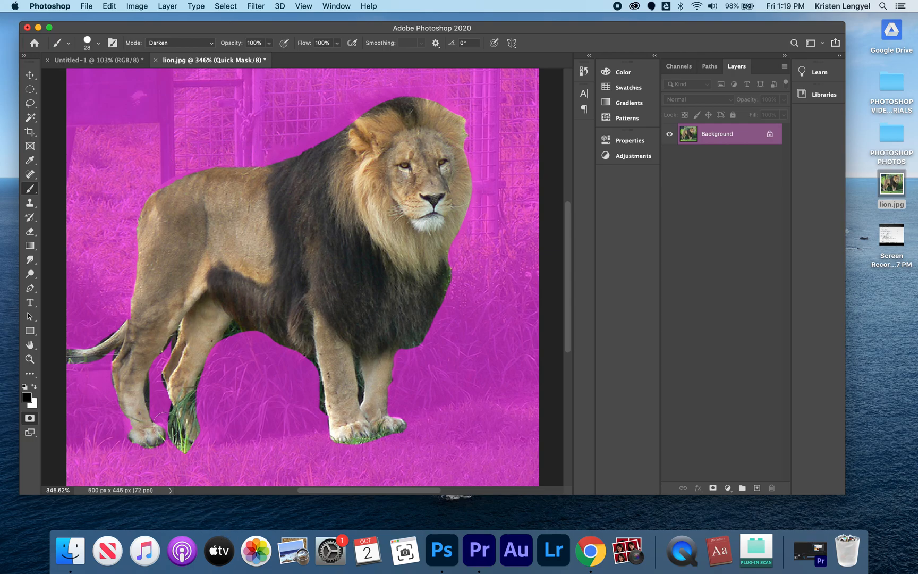
{"action": "left_click_drag", "start_coordinate": [168, 425], "coordinate": [185, 447]}
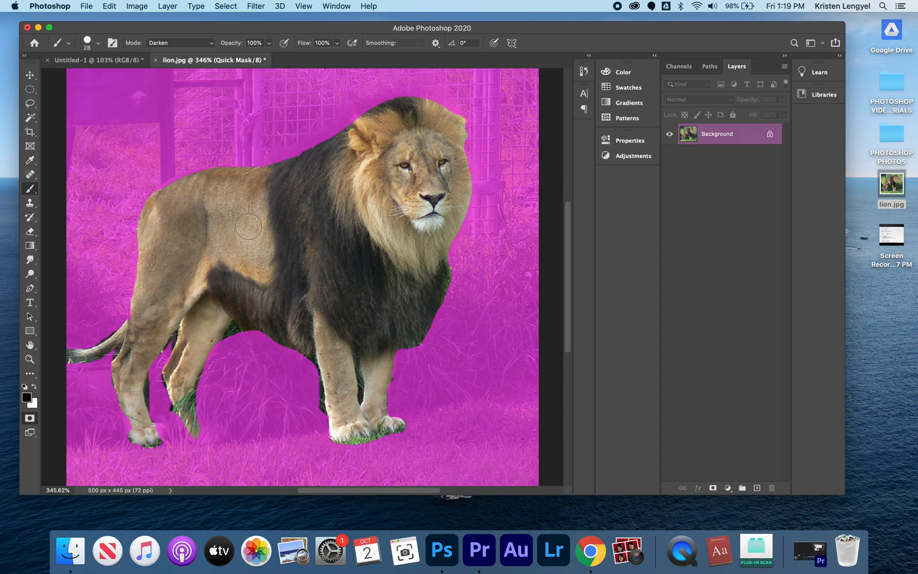
Dab a spot of mask on the lion's flank and view the Quick Mask with its overlay opacity set to 100%.
{"action": "left_click", "coordinate": [210, 212]}
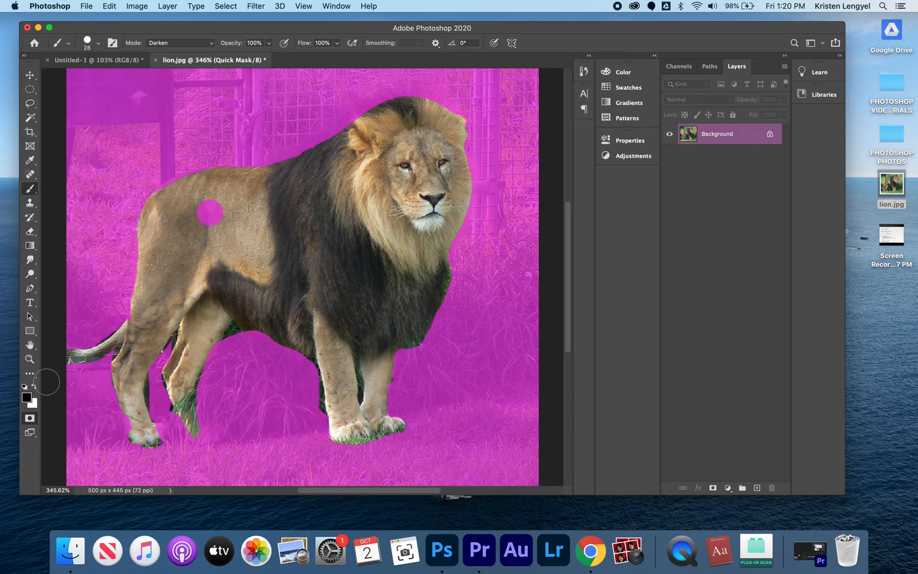
{"action": "double_click", "coordinate": [30, 421]}
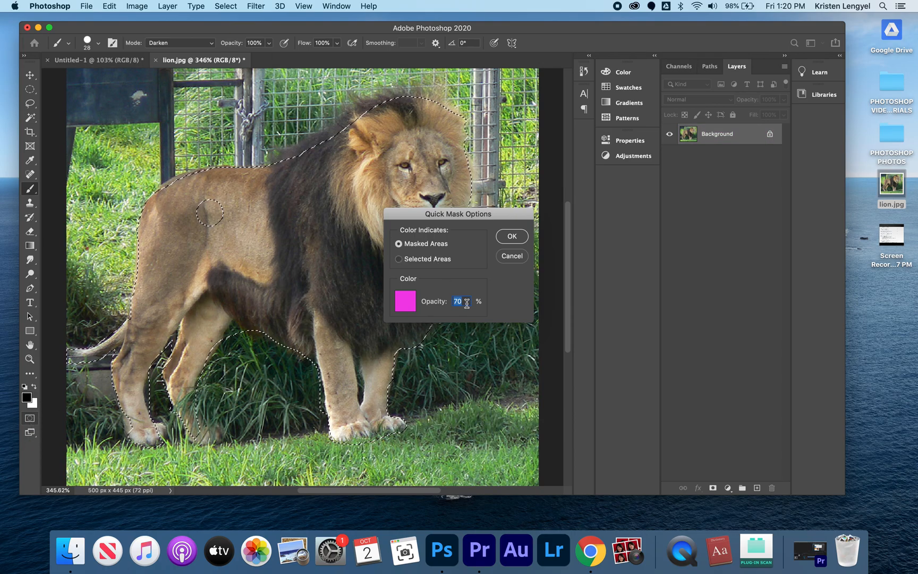
{"action": "type", "text": "100"}
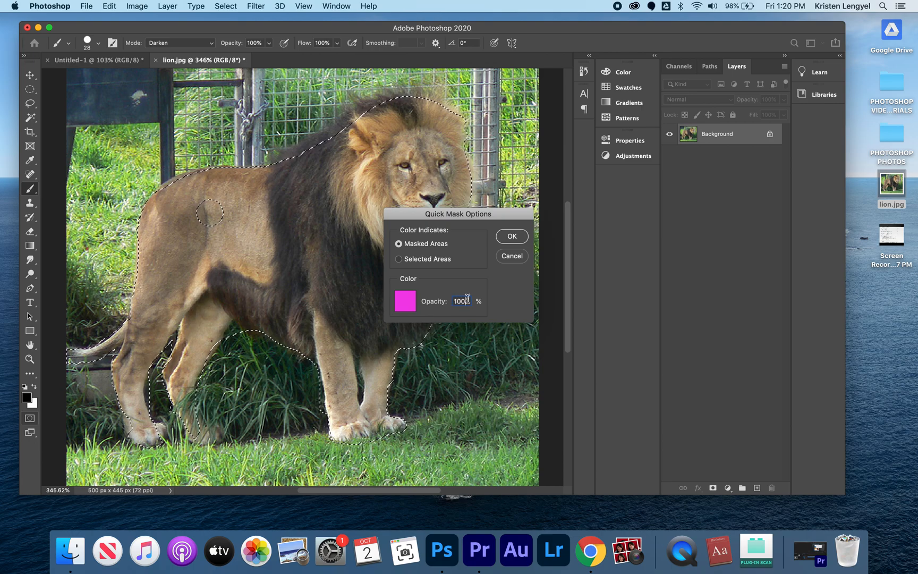
{"action": "key", "text": "Return"}
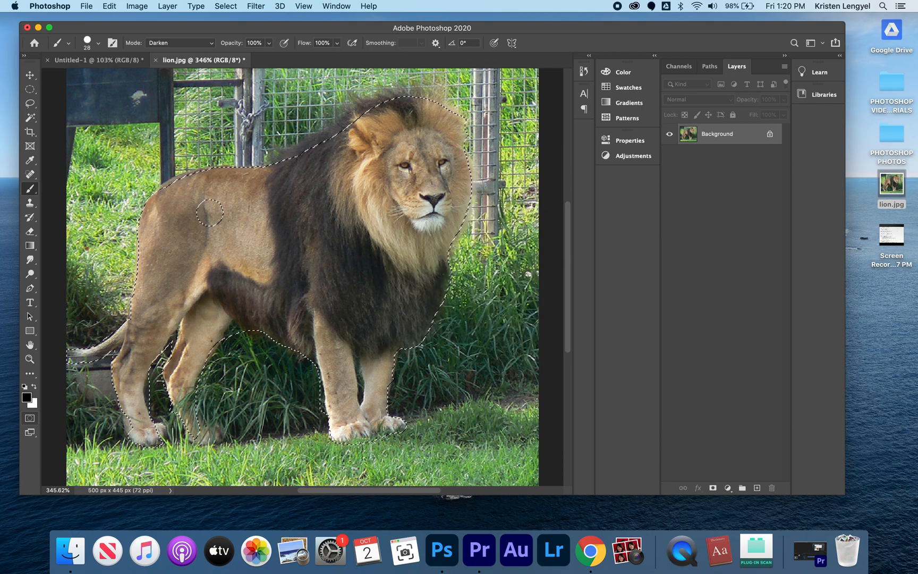
{"action": "key", "text": "q"}
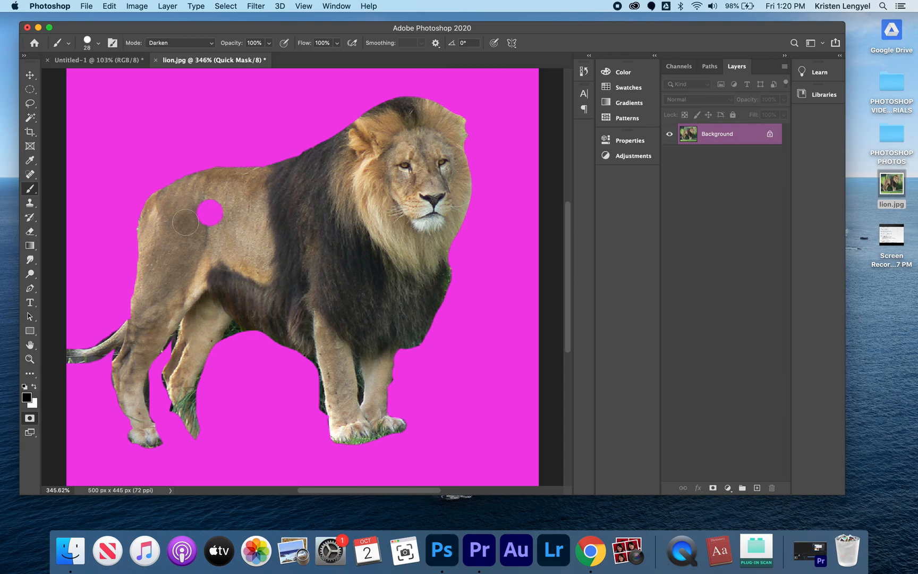
Erase the mask spot from the lion's flank and return to standard editing mode.
{"action": "left_click", "coordinate": [30, 230]}
{"action": "mouse_move", "coordinate": [220, 216]}
{"action": "left_mouse_down"}
{"action": "mouse_move", "coordinate": [211, 215]}
{"action": "mouse_move", "coordinate": [223, 209]}
{"action": "mouse_move", "coordinate": [192, 224]}
{"action": "left_mouse_up"}
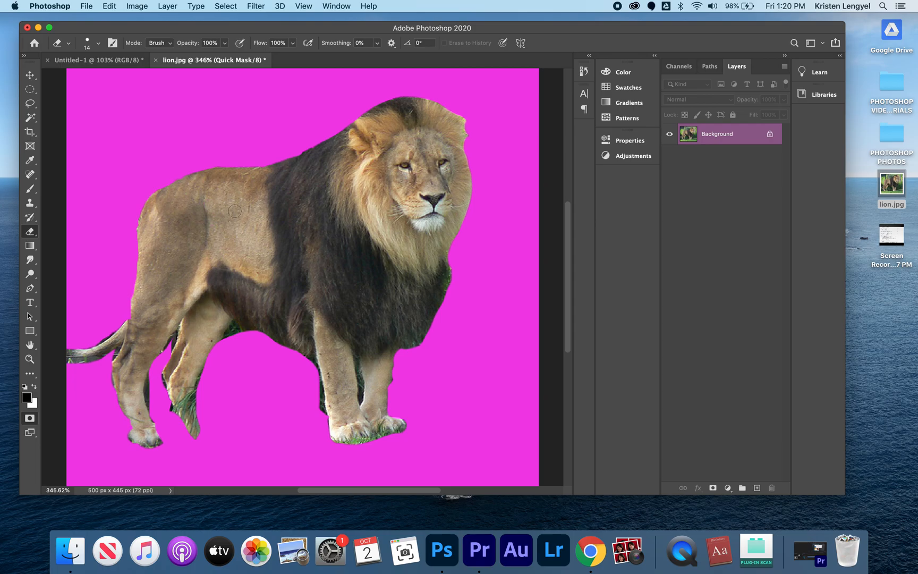
{"action": "key", "text": "q"}
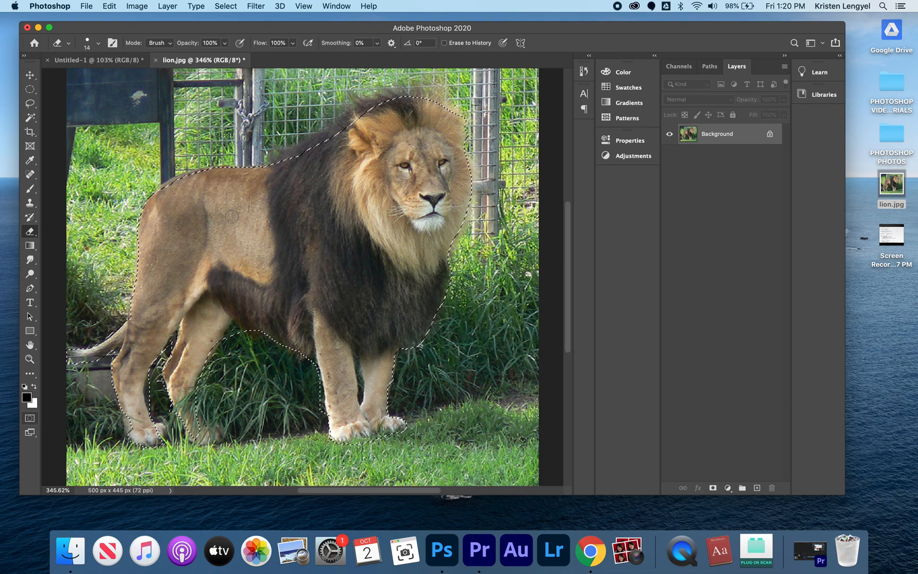
Re-enter Quick Mask mode and make the mask colour indicate Selected Areas.
{"action": "left_click", "coordinate": [31, 419]}
{"action": "double_click", "coordinate": [30, 418]}
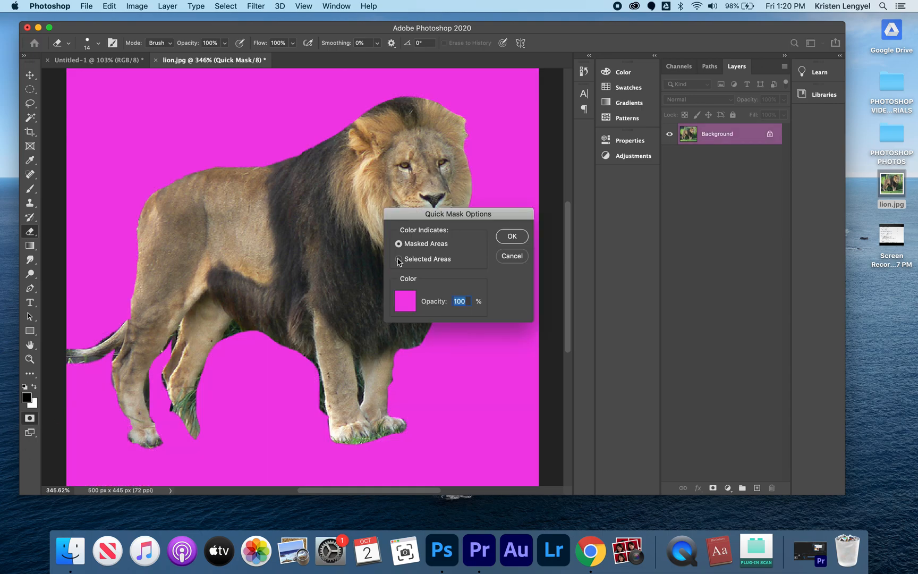
{"action": "left_click", "coordinate": [398, 258]}
{"action": "left_click", "coordinate": [510, 237]}
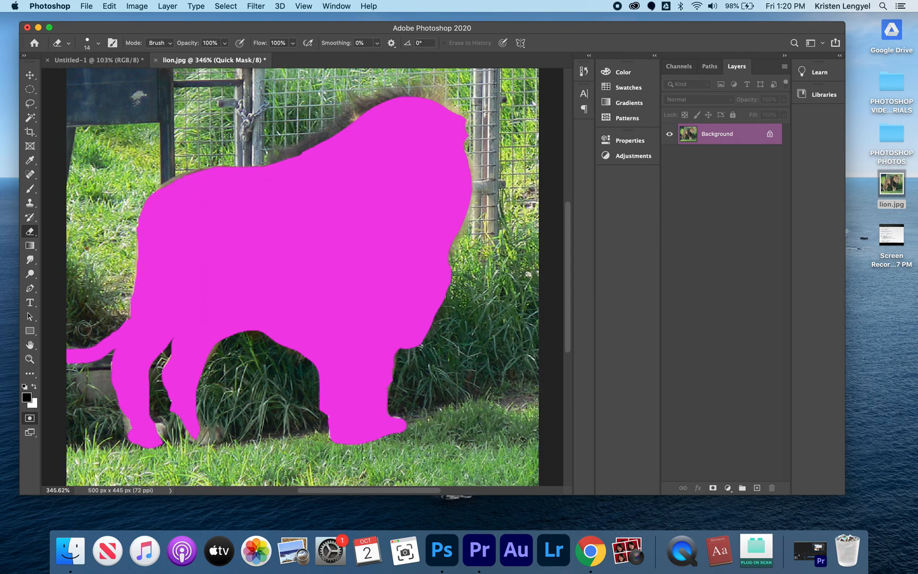
Brush the missing parts of the hind paws and the upper mane edge into the selection, and exit Quick Mask mode.
{"action": "left_click", "coordinate": [32, 191]}
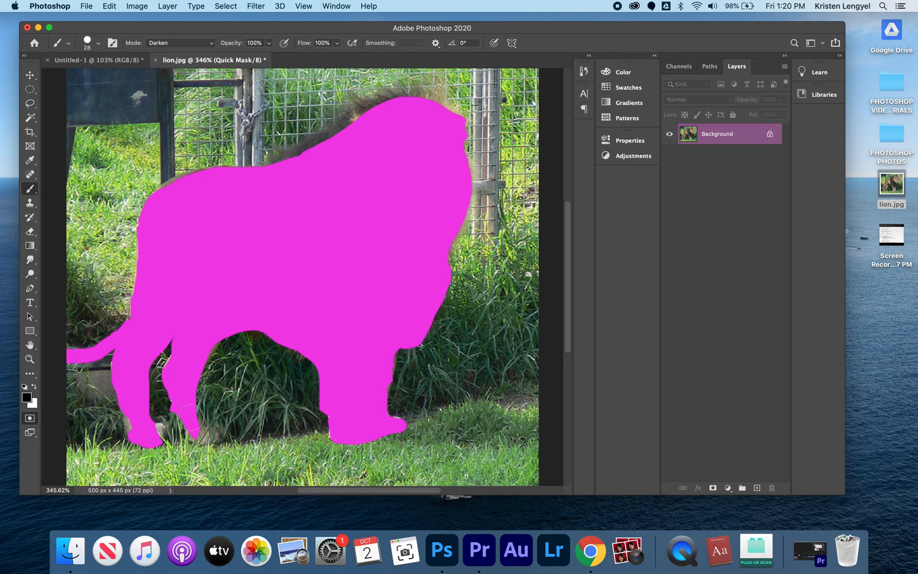
{"action": "left_click_drag", "start_coordinate": [192, 418], "coordinate": [211, 432]}
{"action": "left_click_drag", "start_coordinate": [155, 434], "coordinate": [130, 422]}
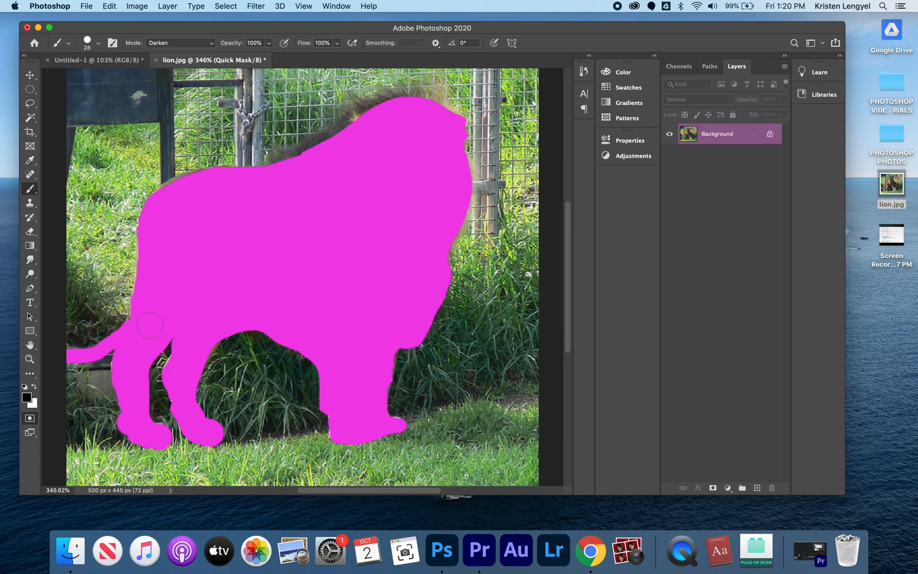
{"action": "left_click_drag", "start_coordinate": [396, 111], "coordinate": [285, 170]}
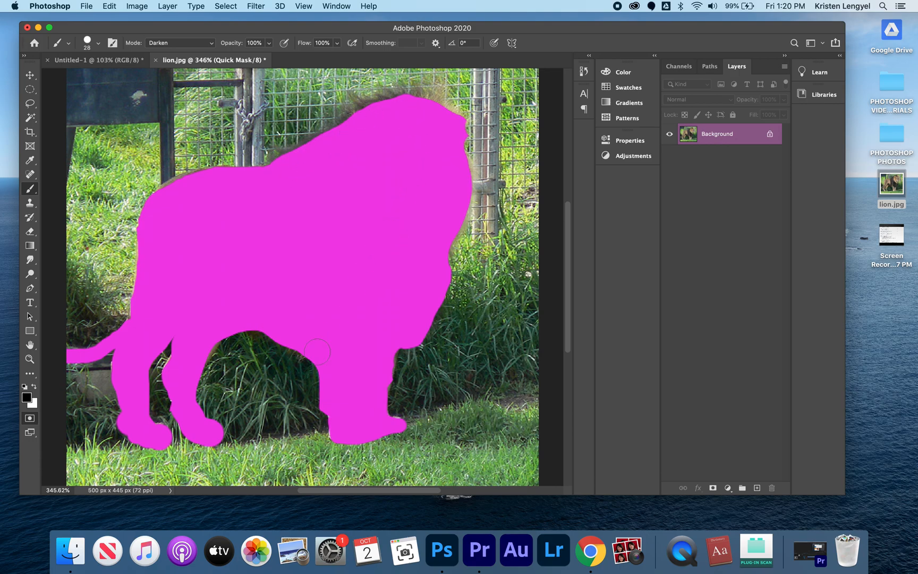
{"action": "key", "text": "q"}
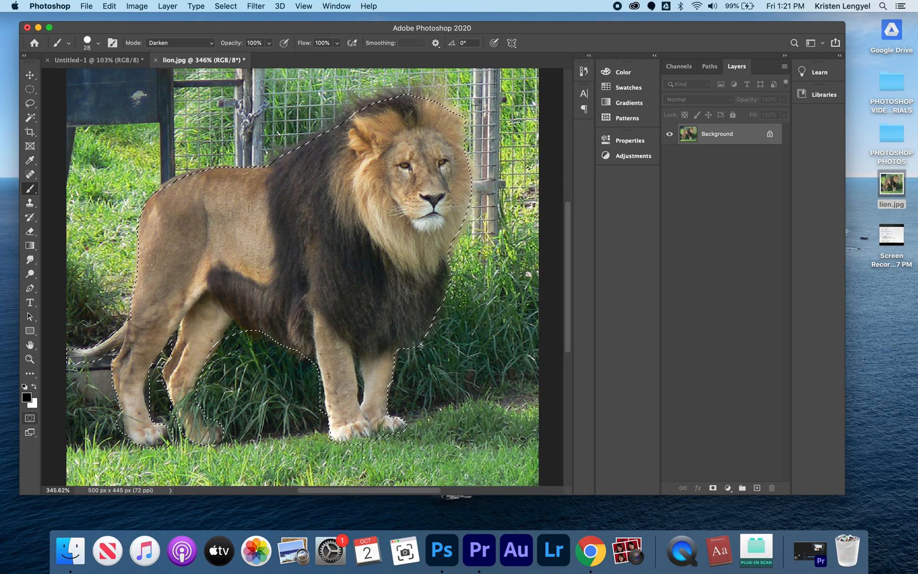
Save the selection as a new channel of lion.jpg named "lion selection friday".
{"action": "left_click", "coordinate": [226, 6]}
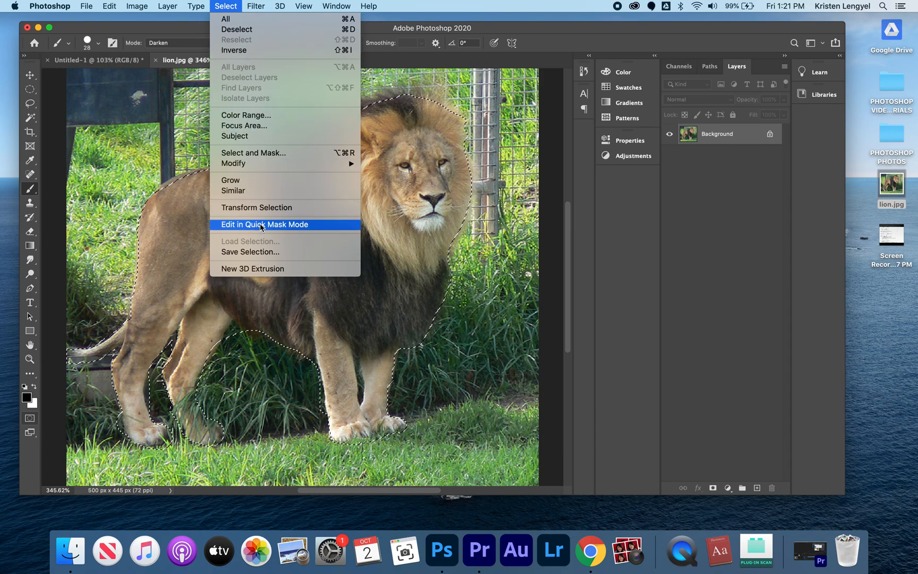
{"action": "left_click", "coordinate": [263, 253]}
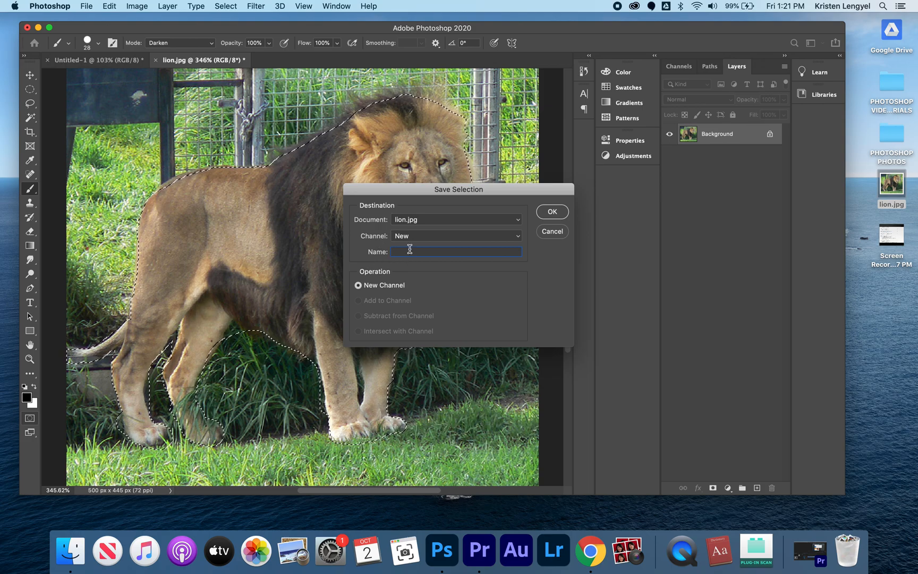
{"action": "type", "text": "lion selection "}
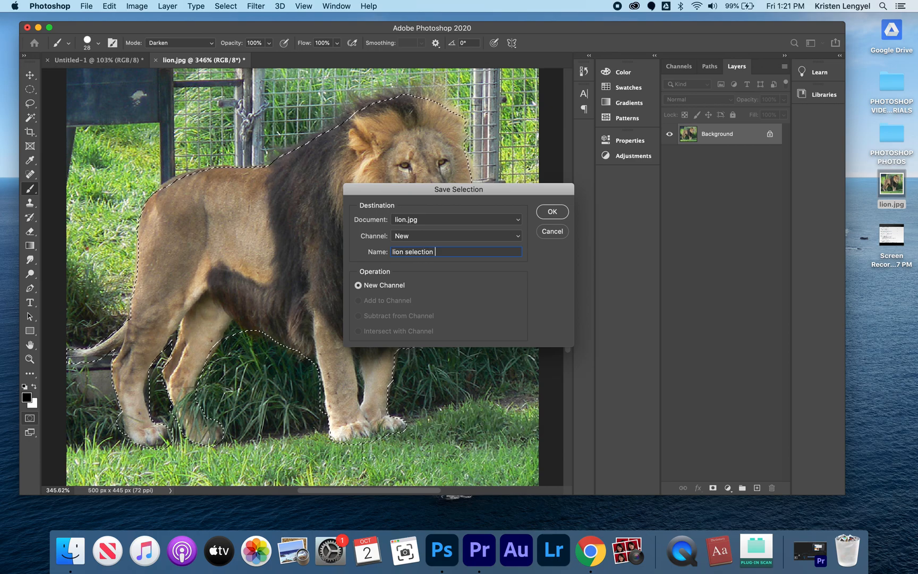
{"action": "type", "text": "friday"}
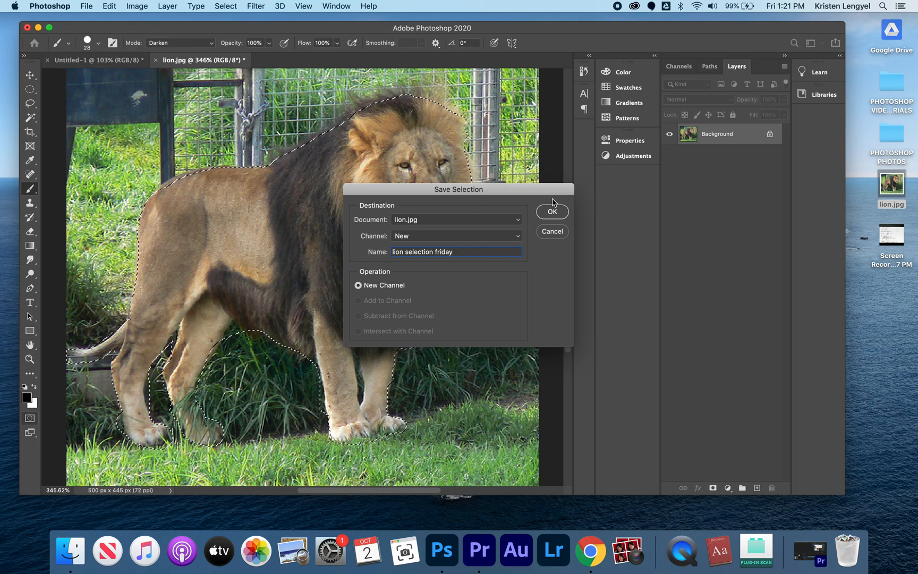
{"action": "left_click", "coordinate": [552, 211]}
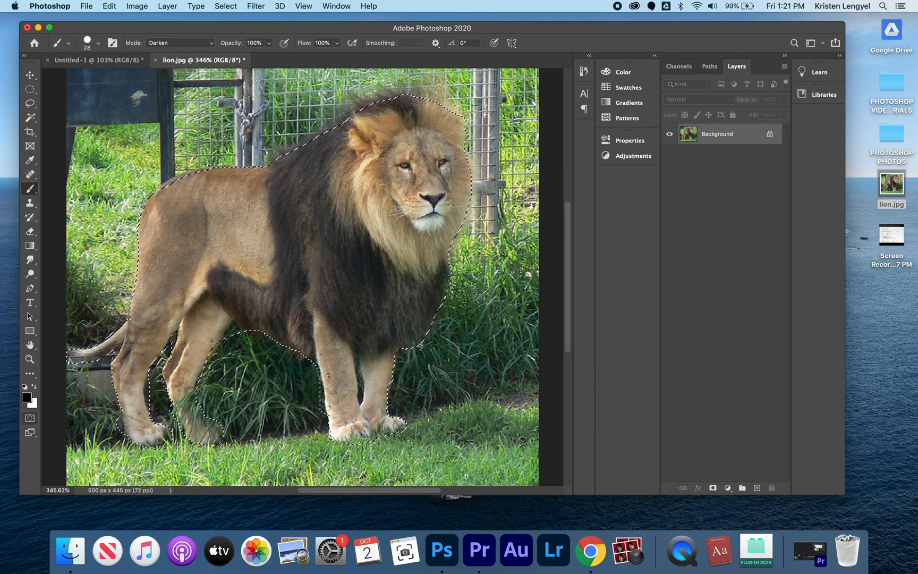
Save the image to the Desktop as lion.psd in Photoshop format with alpha channels, and close it.
{"action": "left_click", "coordinate": [86, 6]}
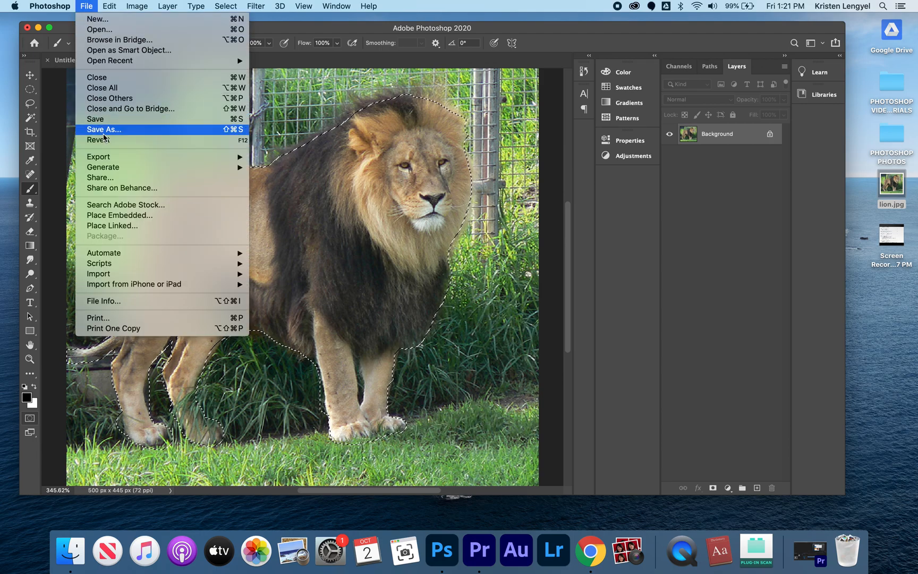
{"action": "left_click", "coordinate": [104, 132]}
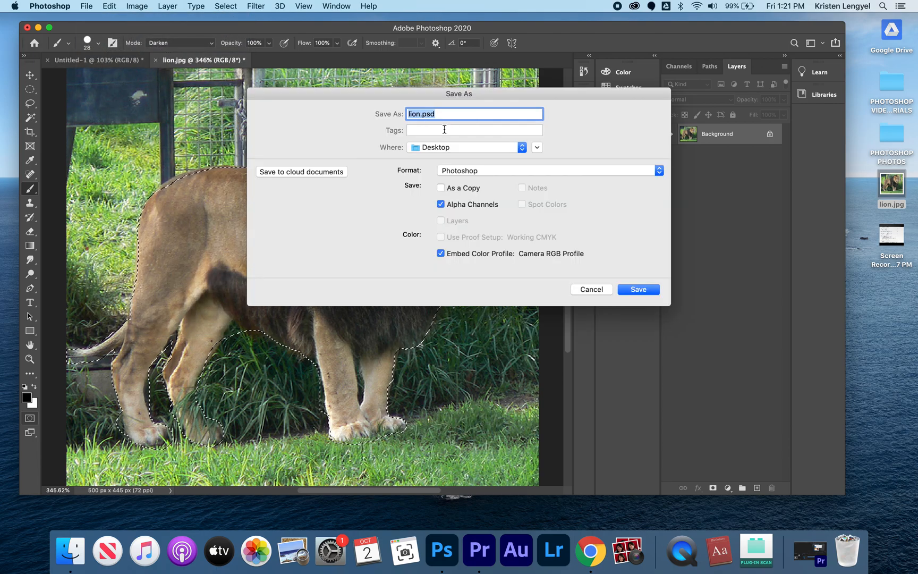
{"action": "left_click", "coordinate": [638, 289]}
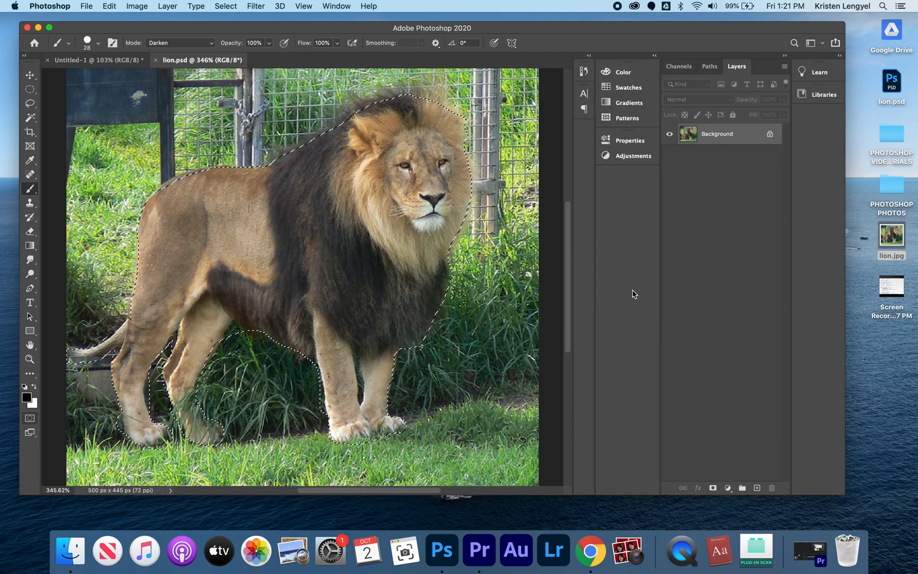
{"action": "left_click", "coordinate": [155, 60]}
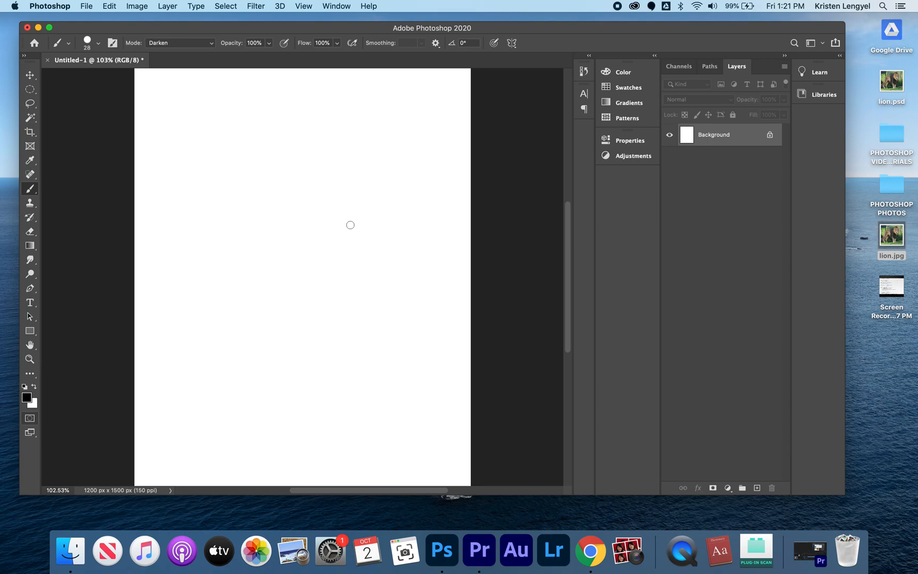
Open lion.psd from the Desktop and fit the image to the window.
{"action": "key", "text": "super+o"}
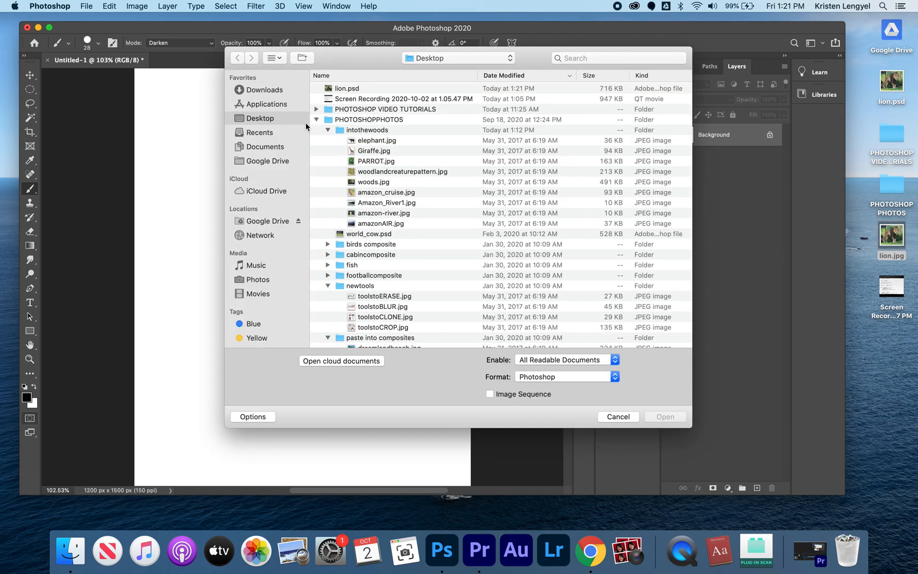
{"action": "left_click", "coordinate": [346, 90]}
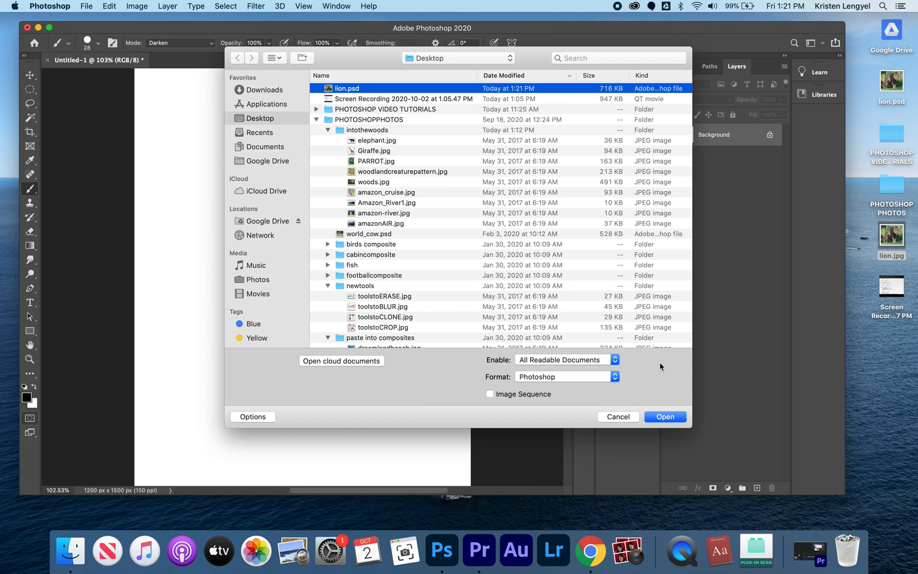
{"action": "left_click", "coordinate": [666, 417]}
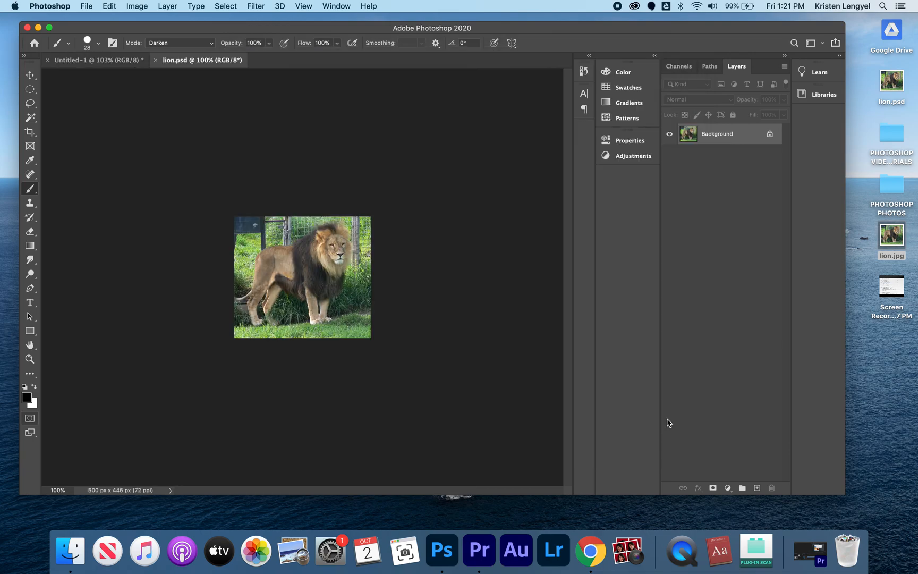
{"action": "key", "text": "super+0"}
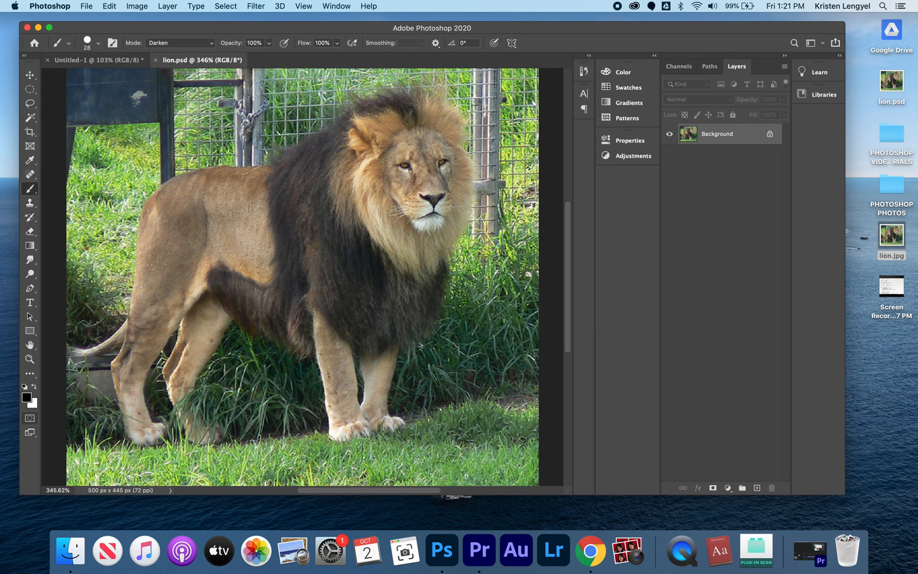
Load the saved "lion selection friday" channel of lion.psd as a new selection.
{"action": "left_click", "coordinate": [226, 7]}
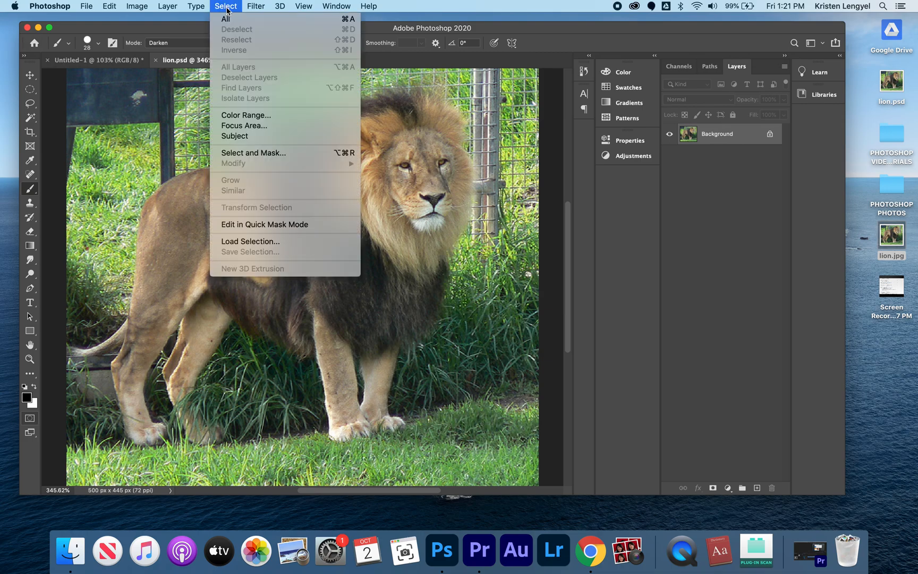
{"action": "left_click", "coordinate": [264, 240]}
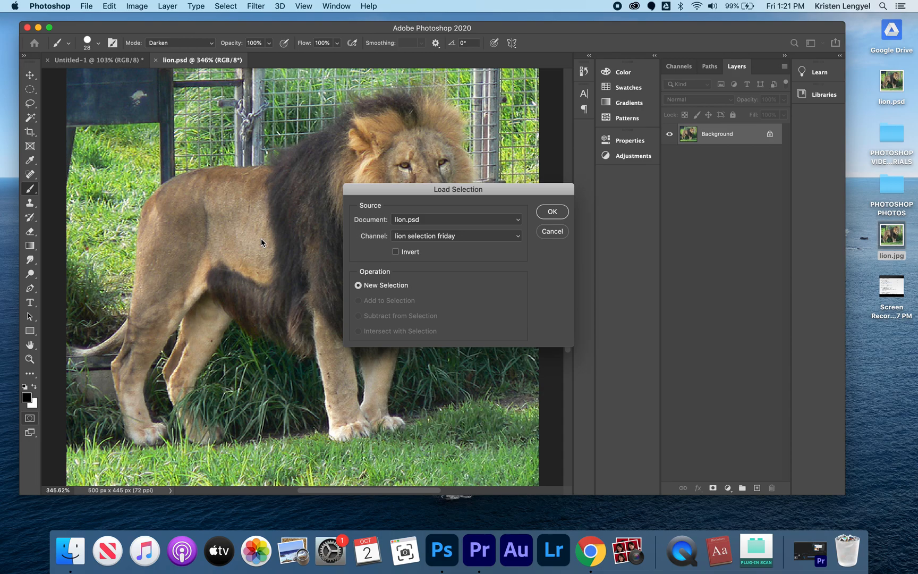
{"action": "left_click", "coordinate": [472, 242]}
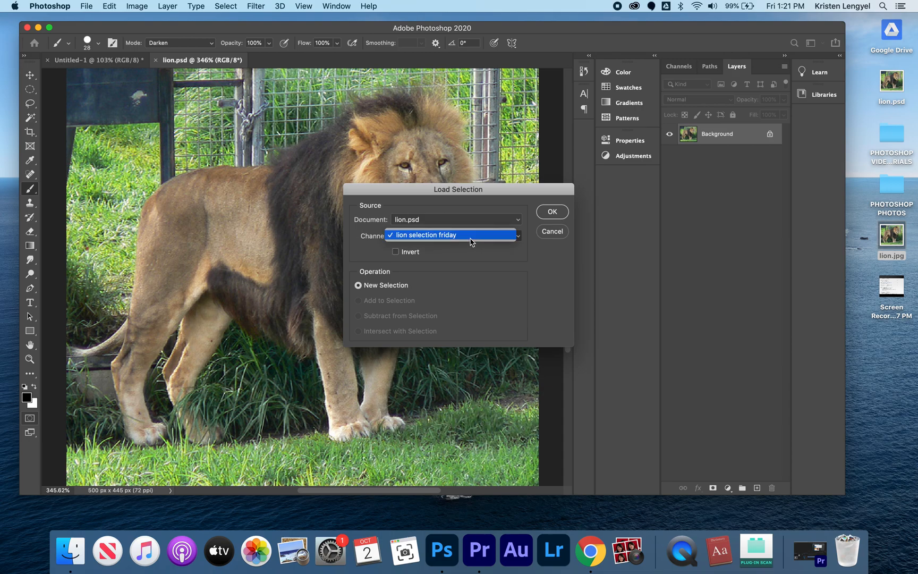
{"action": "left_click", "coordinate": [471, 241]}
{"action": "left_click", "coordinate": [552, 212]}
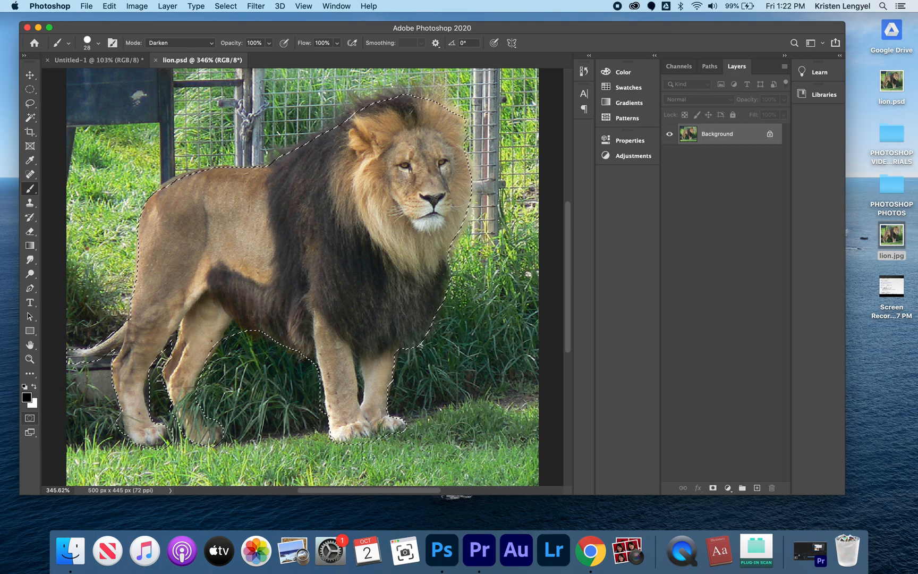
Copy the selected lion and paste it as a new layer into the blank Untitled-1 document.
{"action": "left_click", "coordinate": [226, 6]}
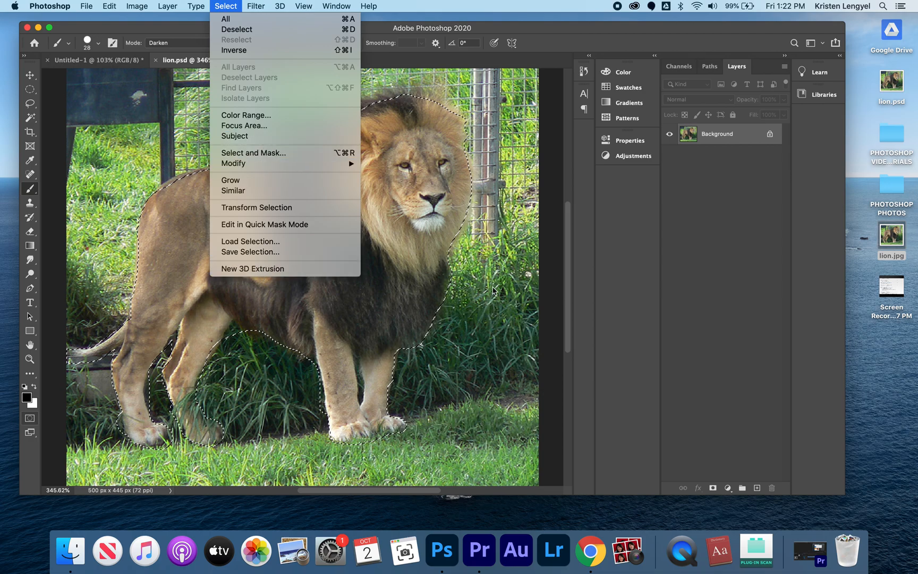
{"action": "left_click", "coordinate": [494, 295]}
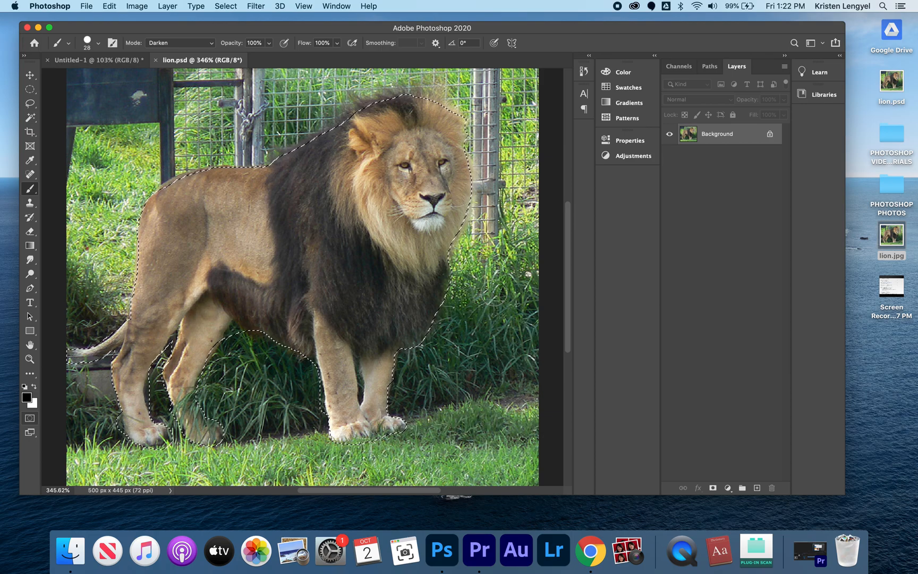
{"action": "left_click", "coordinate": [74, 60]}
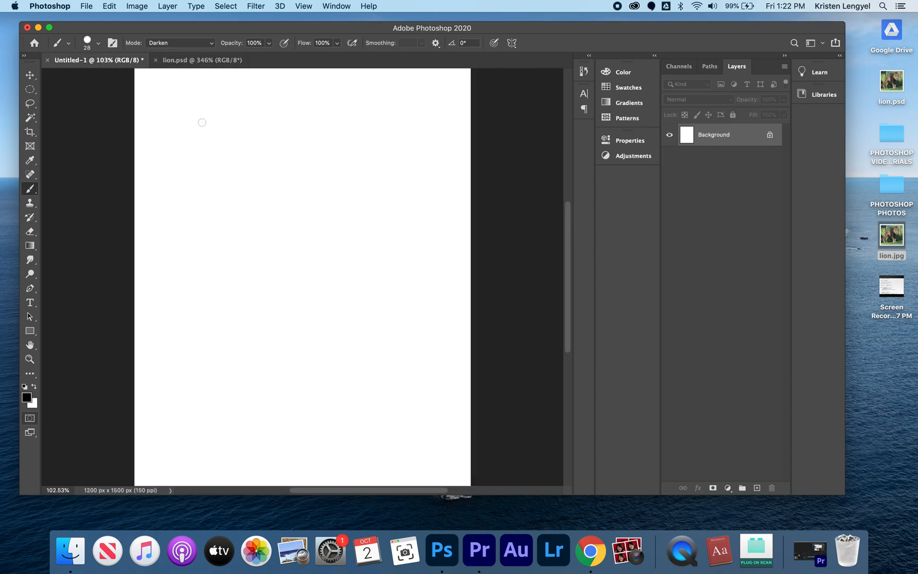
{"action": "left_click_drag", "start_coordinate": [285, 193], "coordinate": [284, 193]}
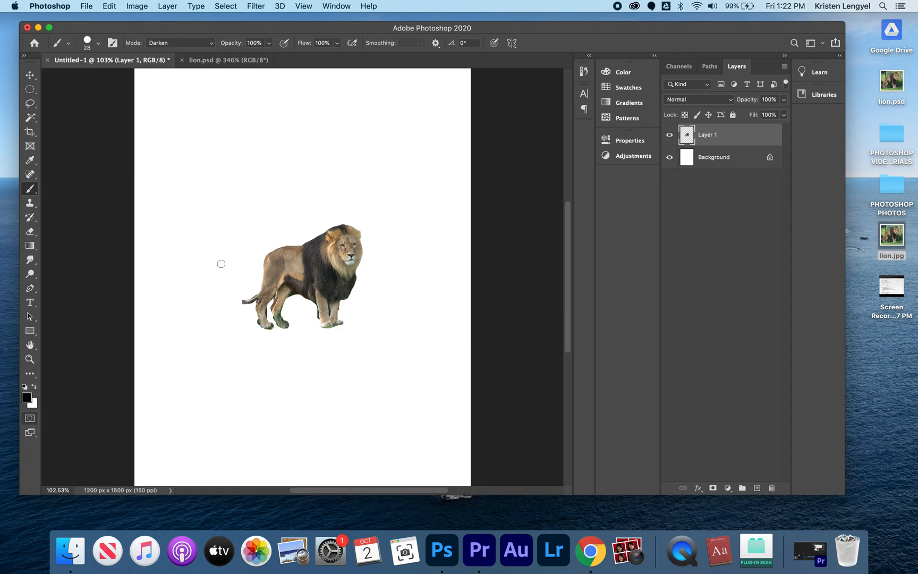
{"action": "left_click", "coordinate": [87, 6]}
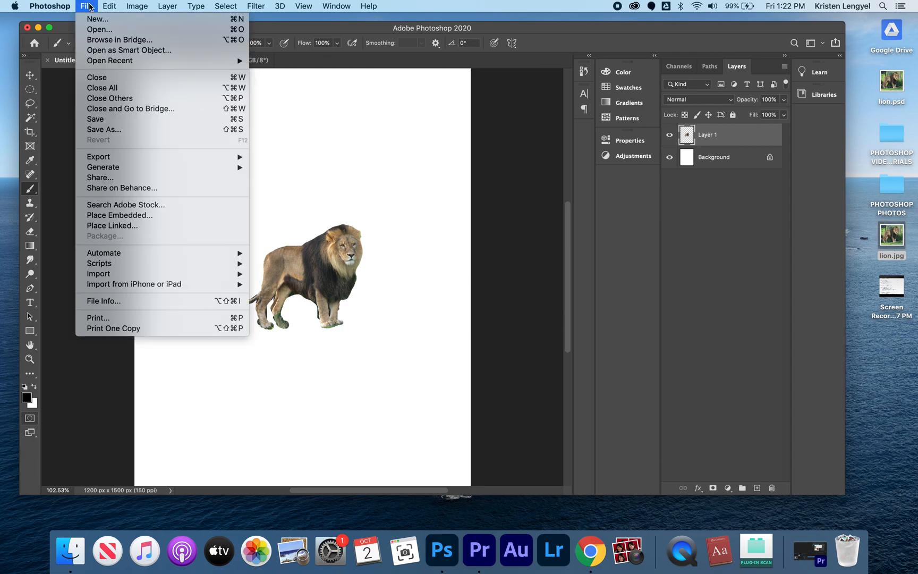
{"action": "left_click", "coordinate": [121, 130]}
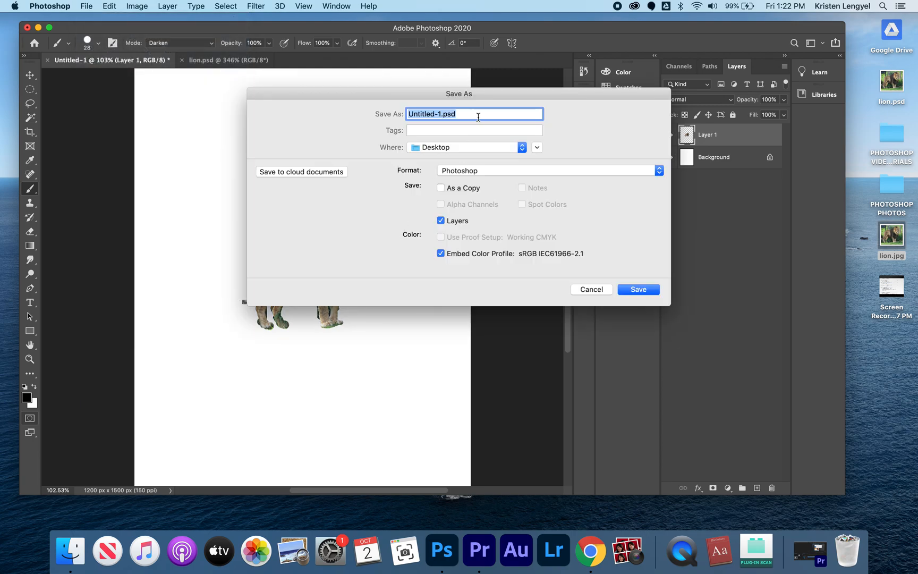
{"action": "left_click", "coordinate": [590, 290]}
Merge the pasted lion layer down into the white Background layer.
{"action": "key", "text": "shift+super+a"}
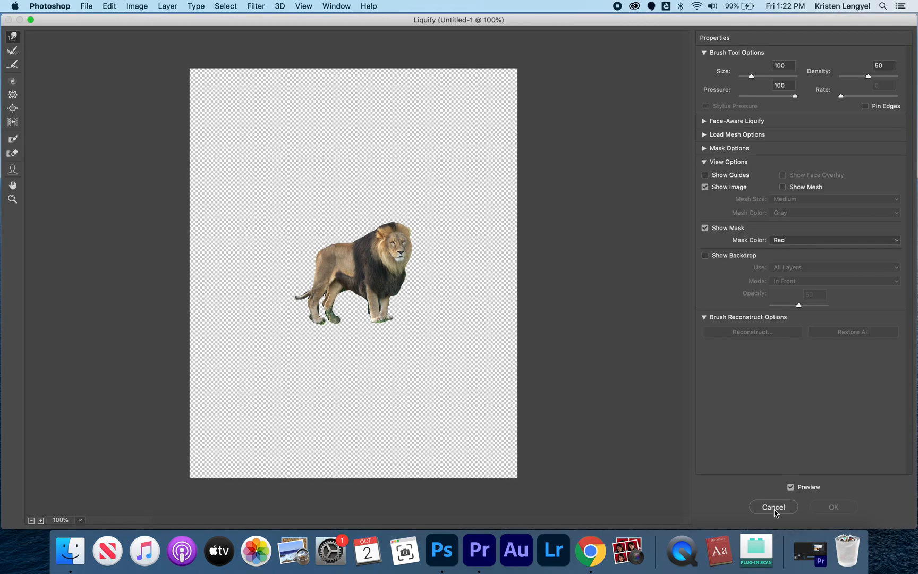
{"action": "left_click", "coordinate": [773, 506]}
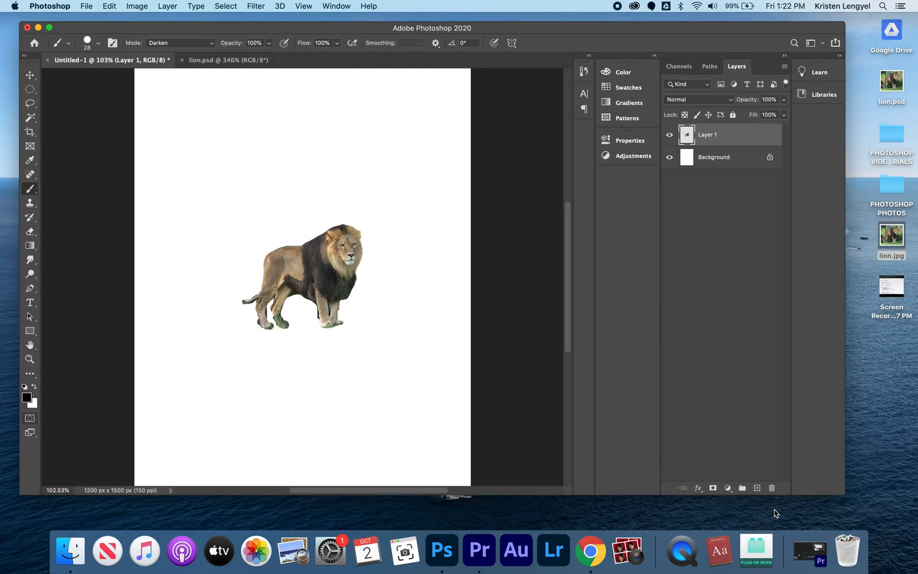
{"action": "key", "text": "super+e"}
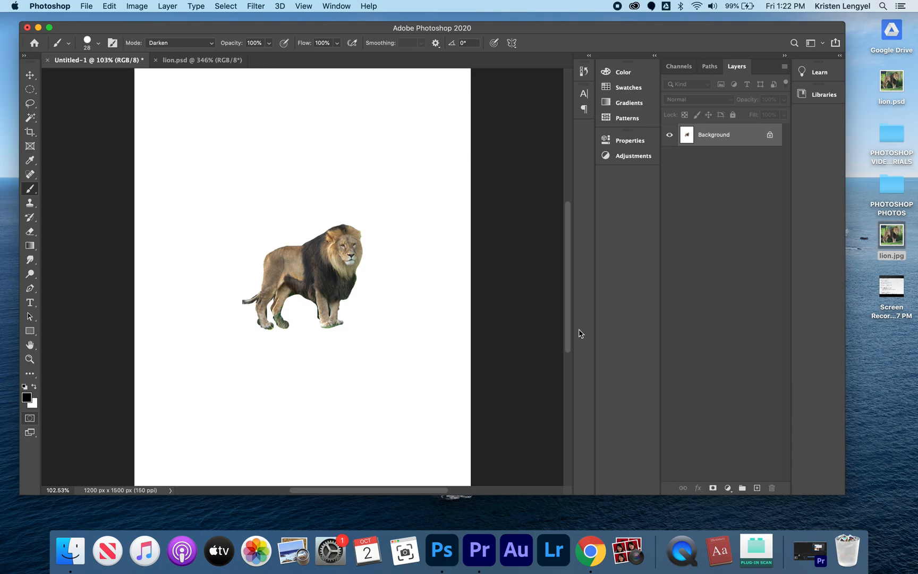
Save the merged document to the Desktop as "Quick mask lion" in JPEG format, at Maximum quality 10 with Baseline ("Standard").
{"action": "left_click", "coordinate": [87, 7]}
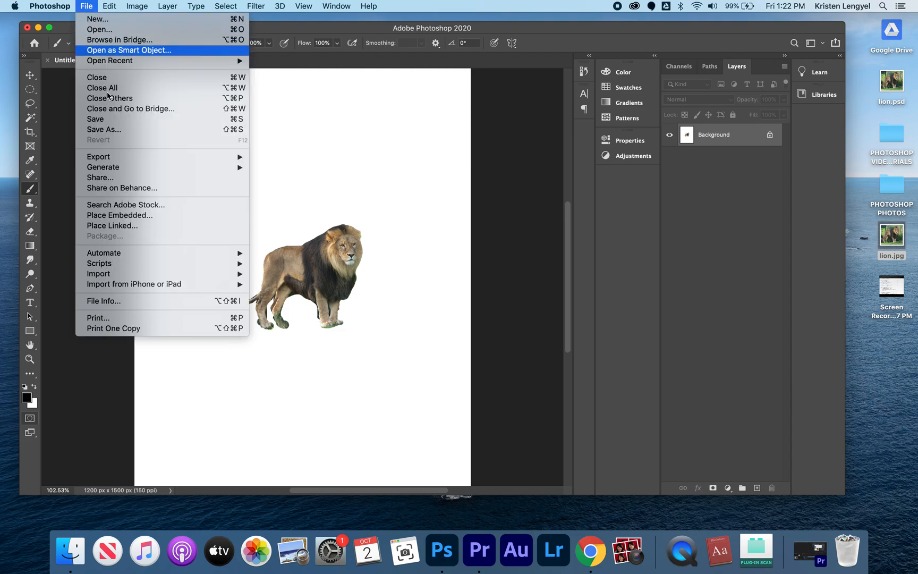
{"action": "left_click", "coordinate": [106, 129]}
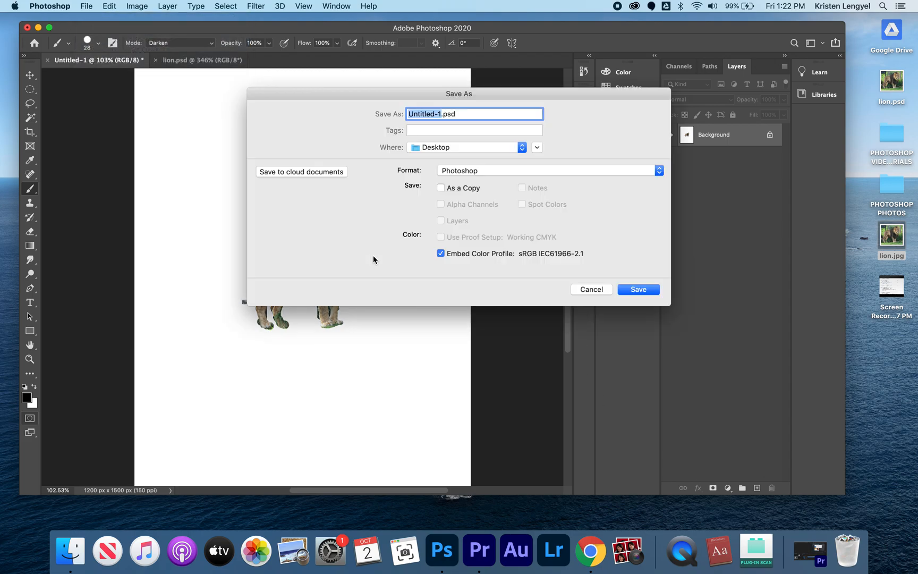
{"action": "type", "text": "Quick mask lion"}
{"action": "left_click", "coordinate": [518, 171]}
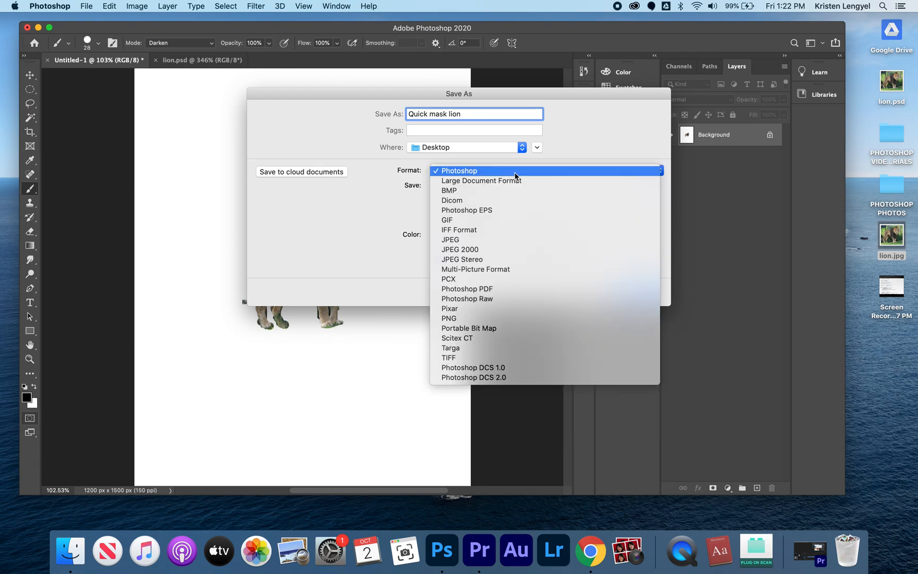
{"action": "left_click", "coordinate": [478, 240]}
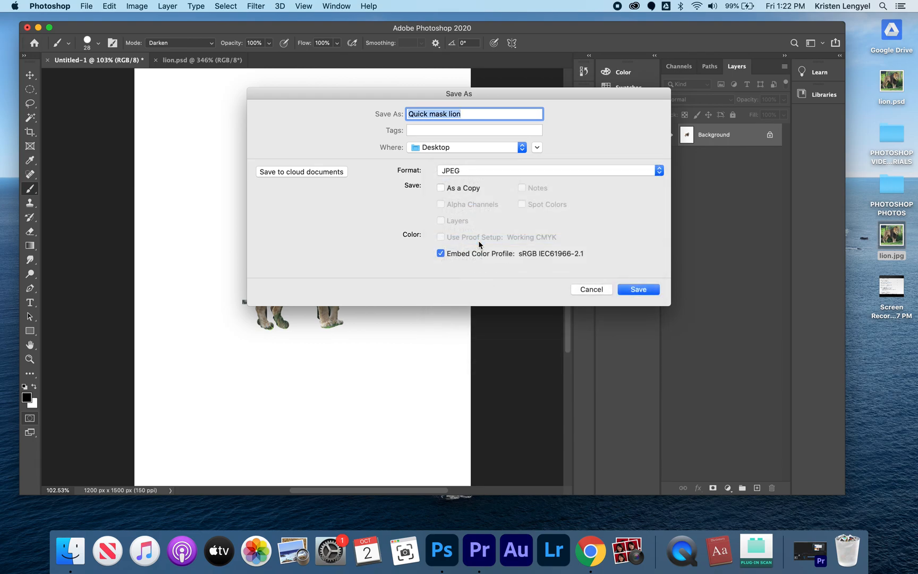
{"action": "left_click", "coordinate": [649, 290]}
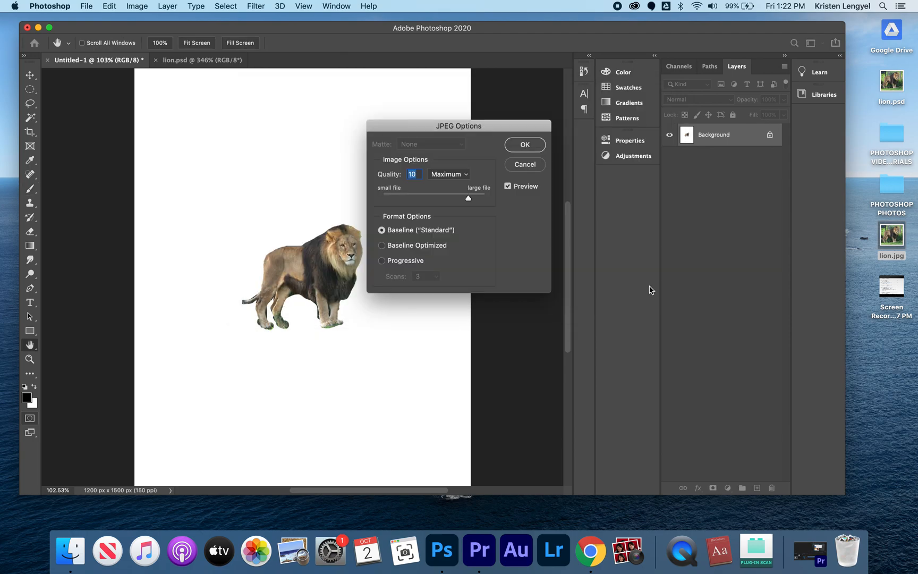
{"action": "left_click", "coordinate": [525, 145]}
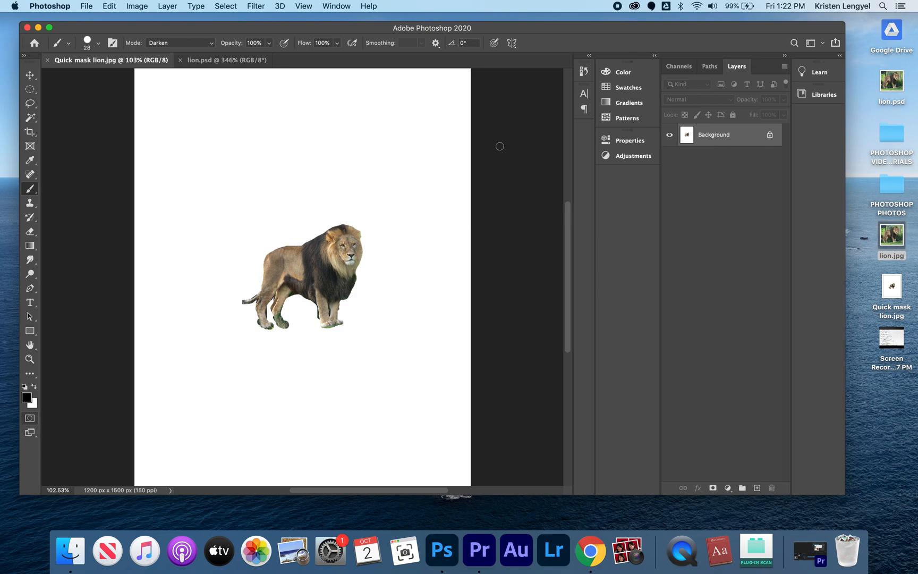